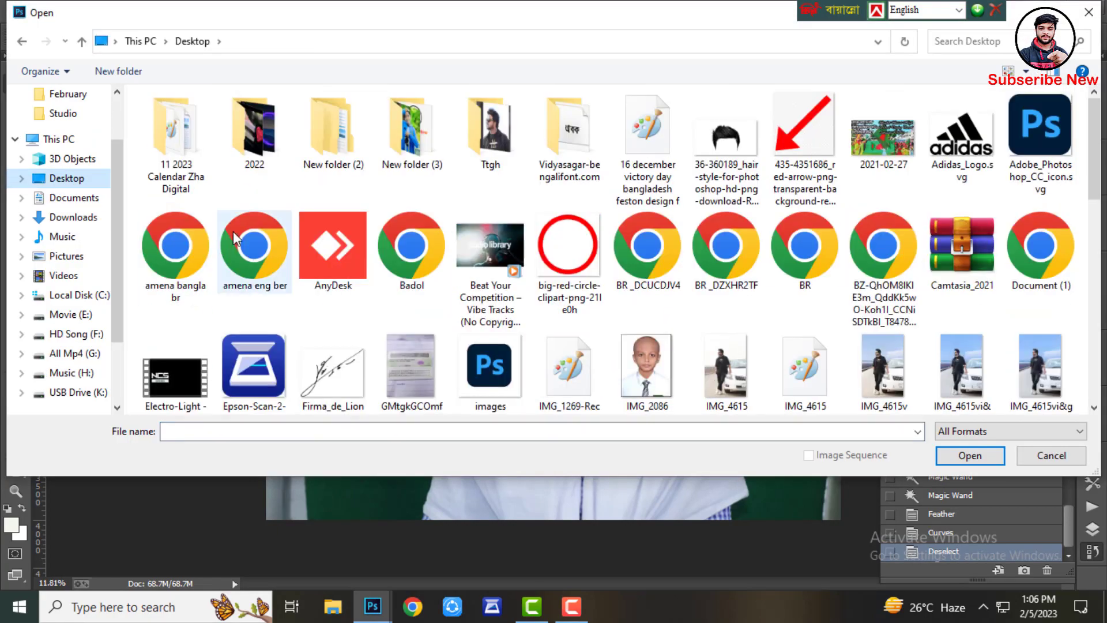
Open the hijab template IMG_4943 Joba.png from the Studio folder and nudge its layer slightly
left_click(72, 354)
double_click(178, 166)
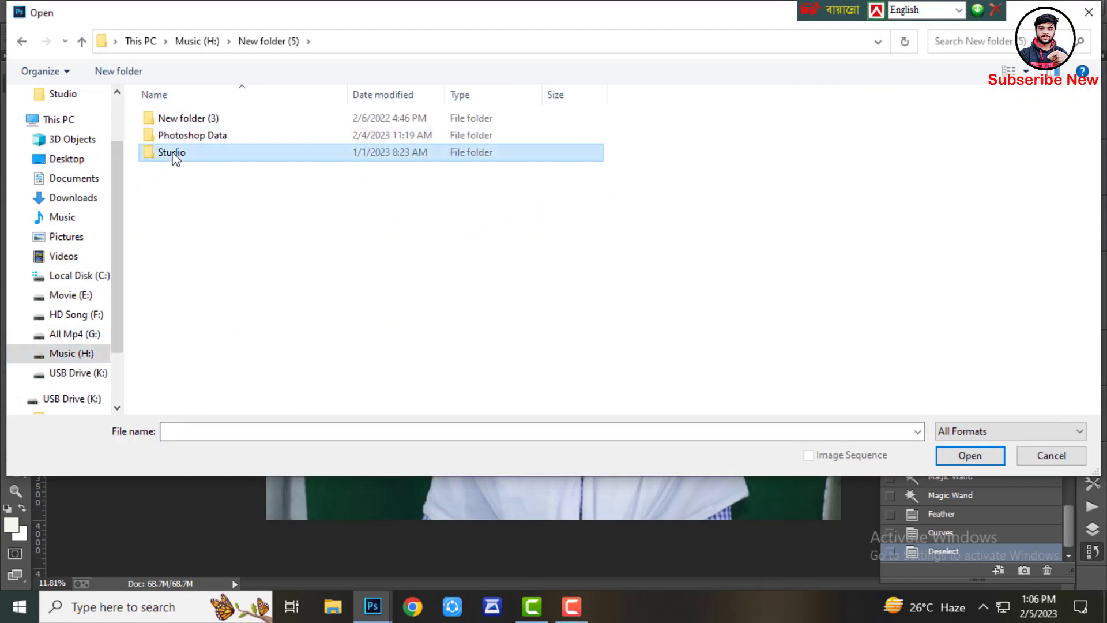
double_click(173, 154)
double_click(352, 136)
double_click(186, 136)
scroll(266, 340, "down", 5)
double_click(962, 128)
left_click_drag(198, 190, 227, 214)
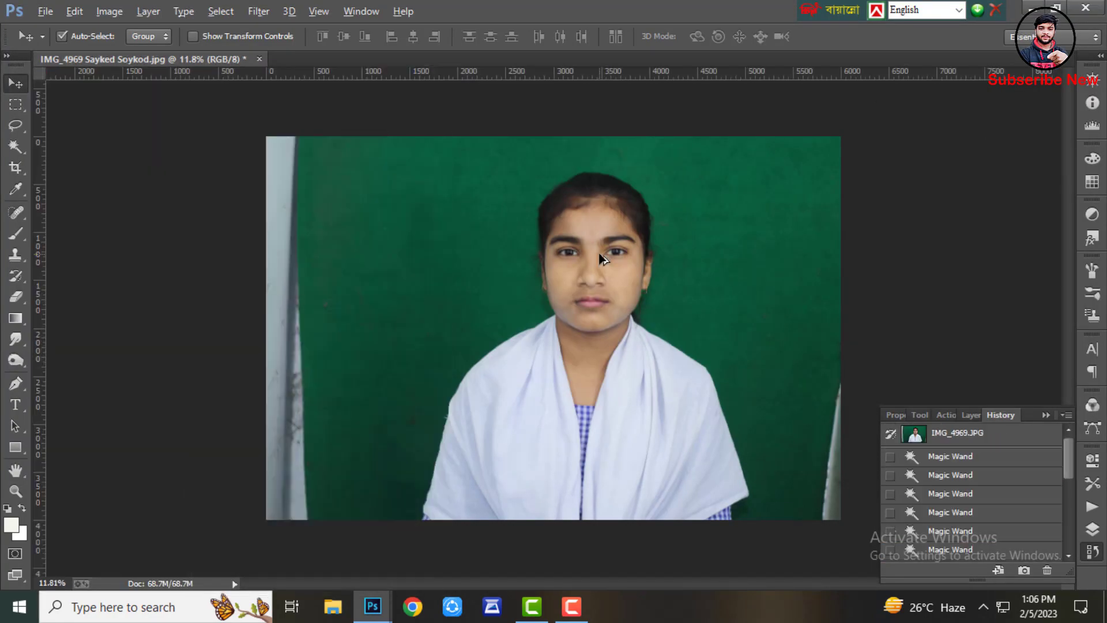
Crop the portrait photo with the 40 mm × 50 mm, 600 px/in preset around her head and shoulders
key("c")
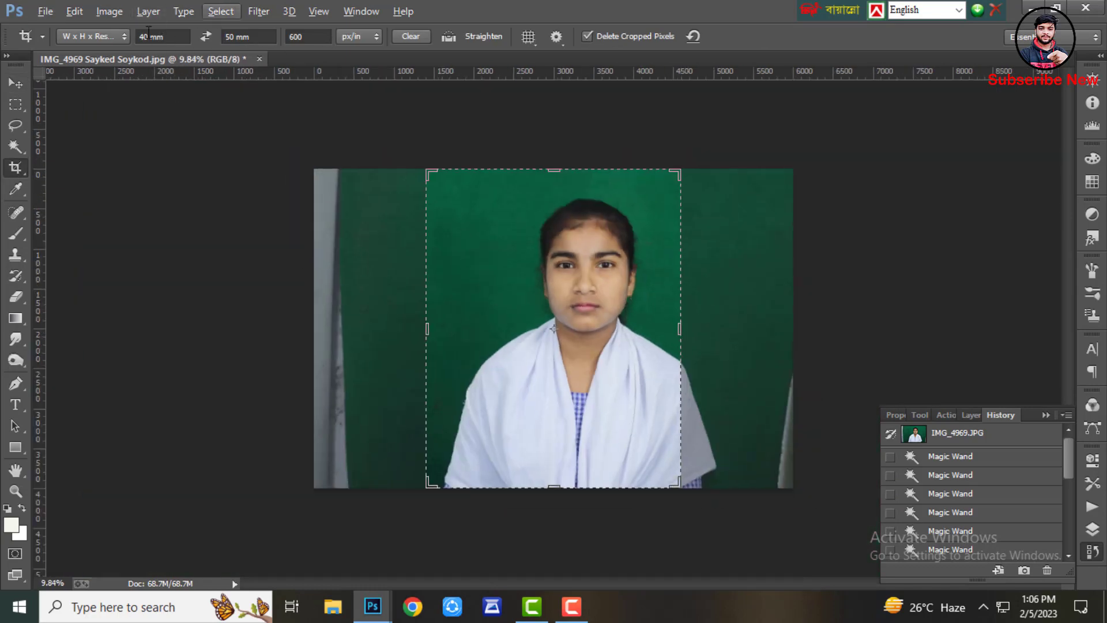
left_click_drag(600, 254, 548, 240)
left_click_drag(564, 487, 556, 455)
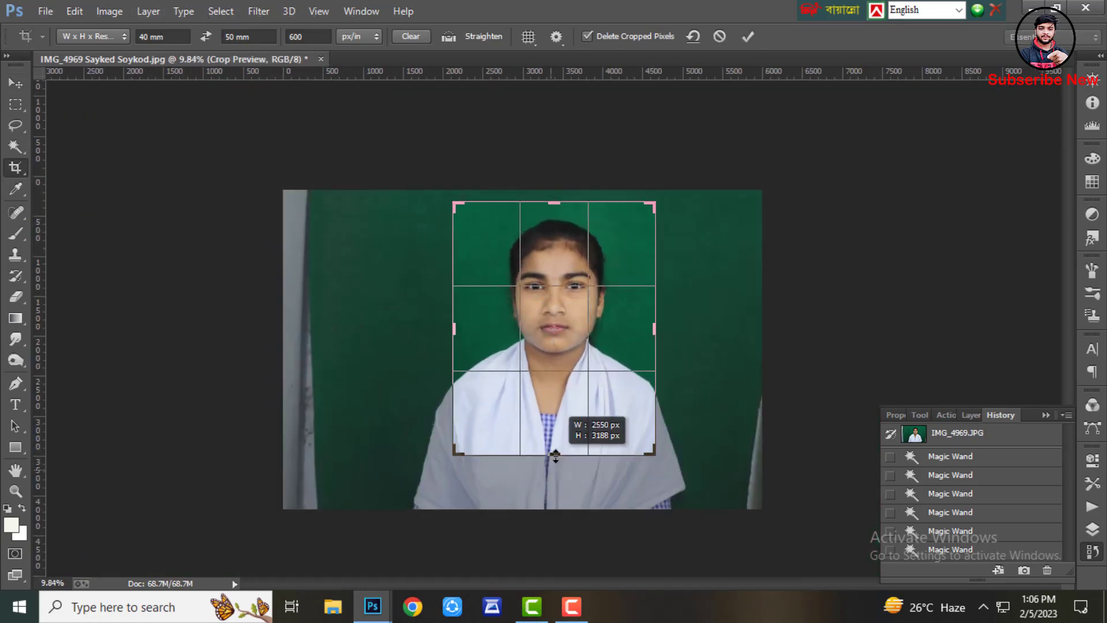
left_click_drag(722, 453, 720, 456)
double_click(608, 418)
scroll(618, 254, "up", 10)
scroll(519, 222, "down", 1)
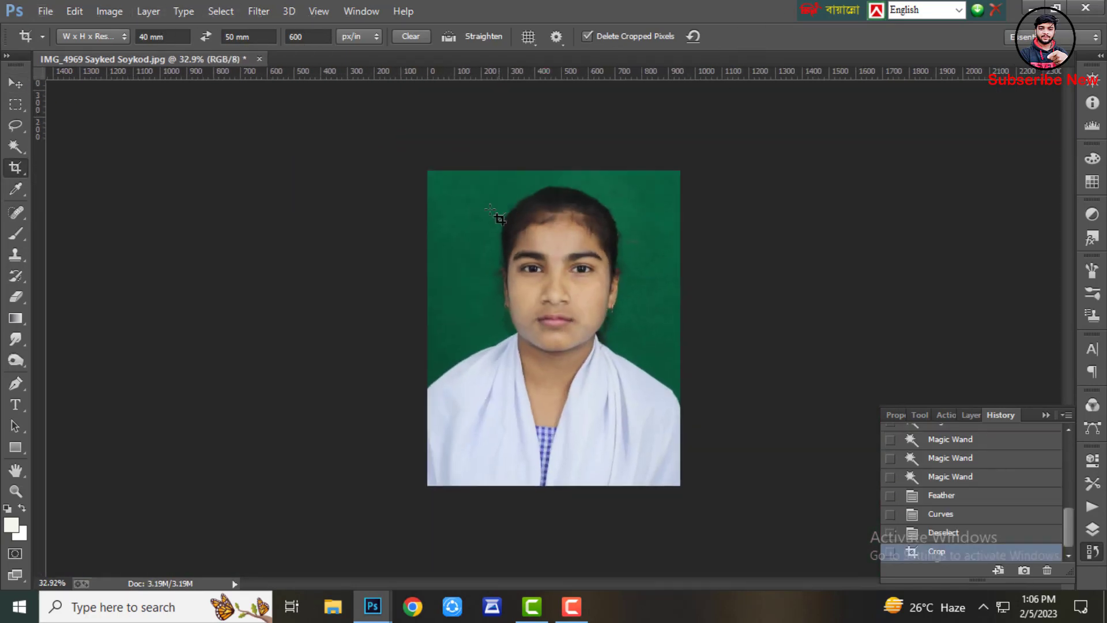
Select the green background around the girl with the Magic Wand at tolerance 60
left_click(15, 146)
left_click(628, 248)
left_click(615, 230)
left_click(605, 340)
left_click(611, 336)
key("ctrl+alt+z")
scroll(610, 336, "up", 2)
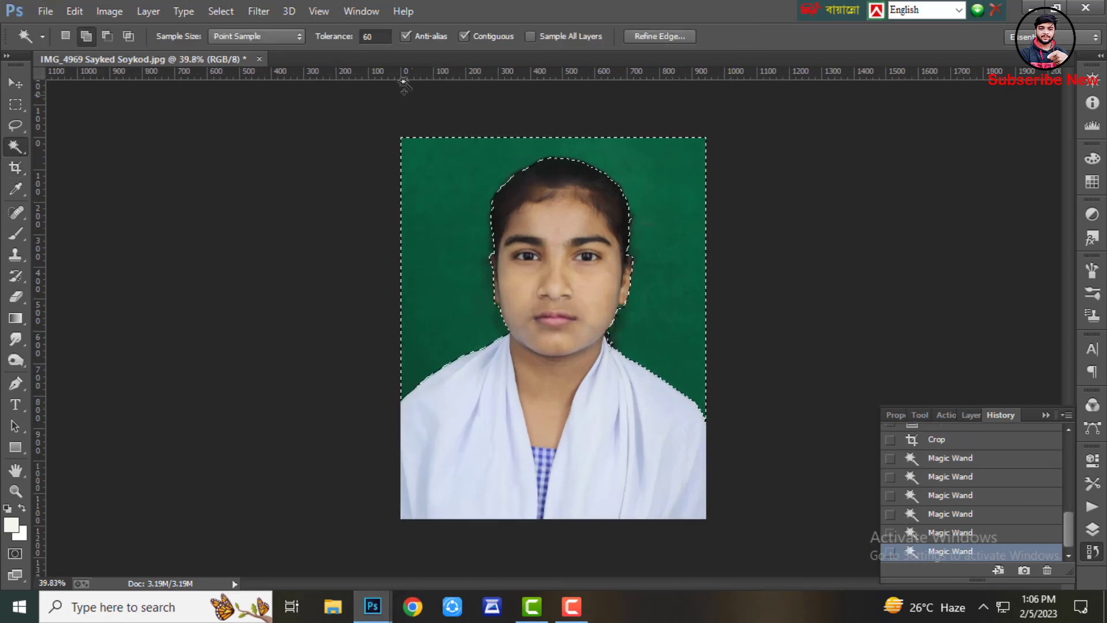
Invert the selection and feather it by 2 pixels
left_click(221, 11)
left_click(247, 76)
key("shift+F6")
type("2")
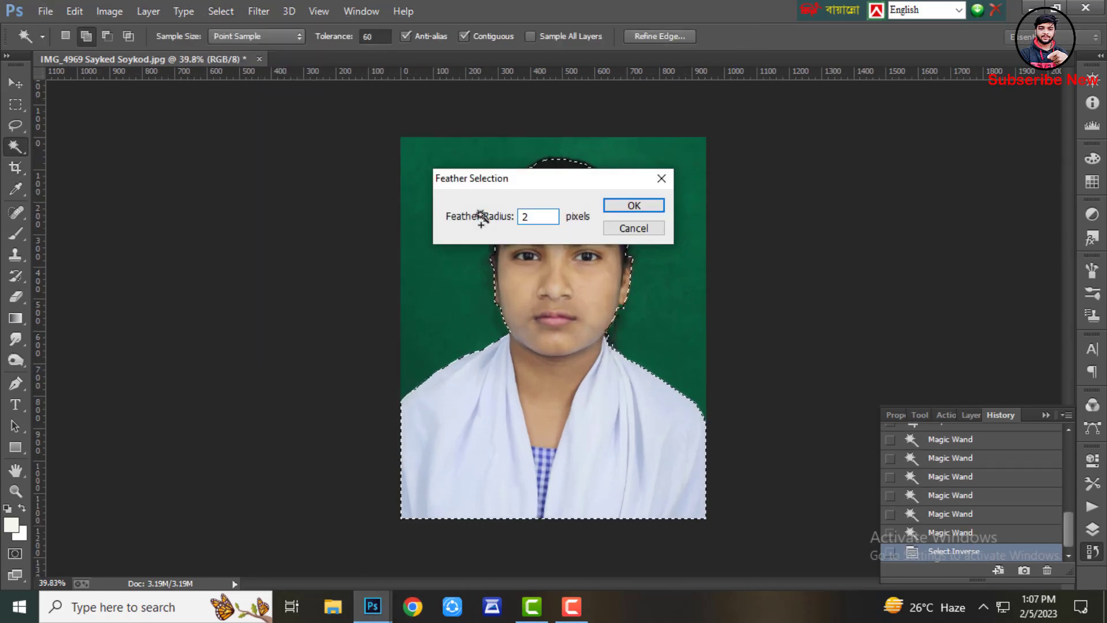
key("Return")
Refine the selection edge along the hair and output the result to a new layer
left_click(221, 11)
left_click(253, 189)
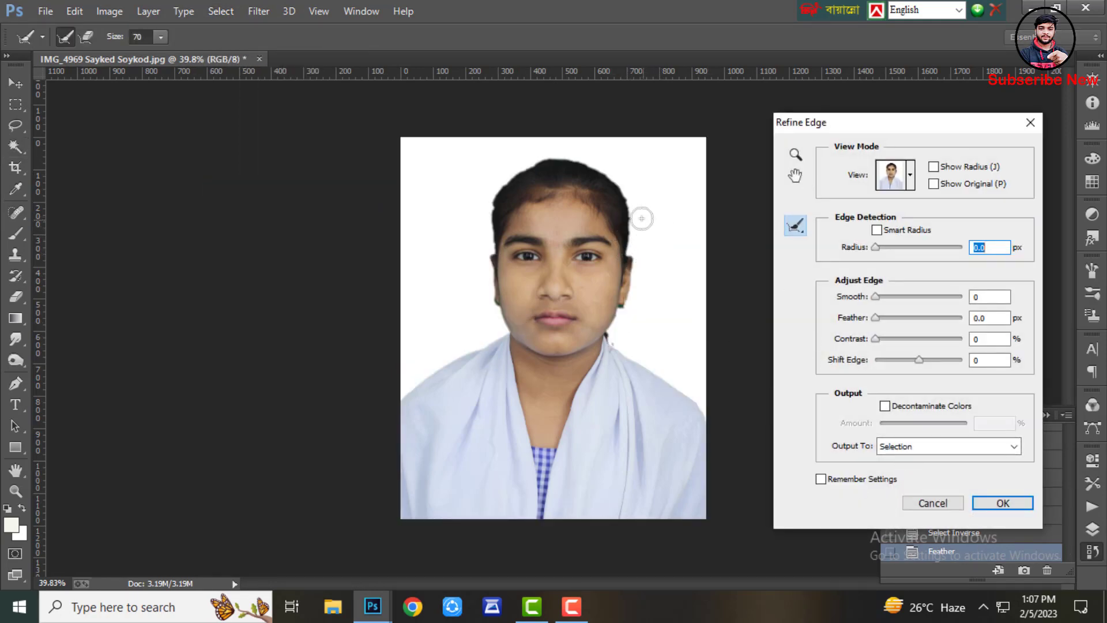
left_click_drag(613, 344, 613, 355)
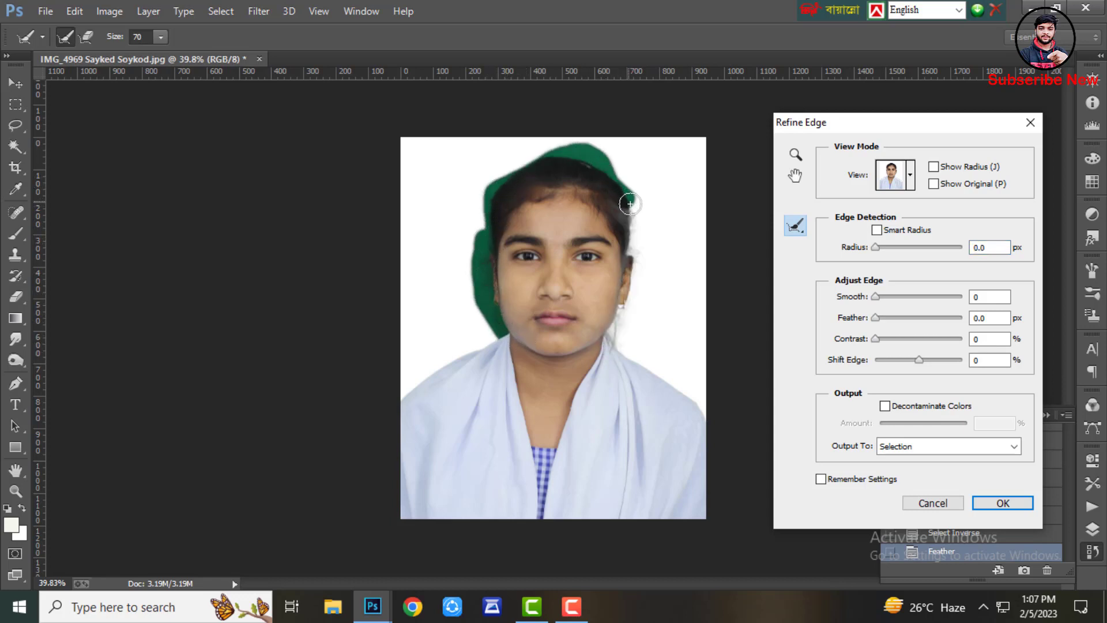
left_click_drag(629, 203, 631, 205)
left_click(960, 446)
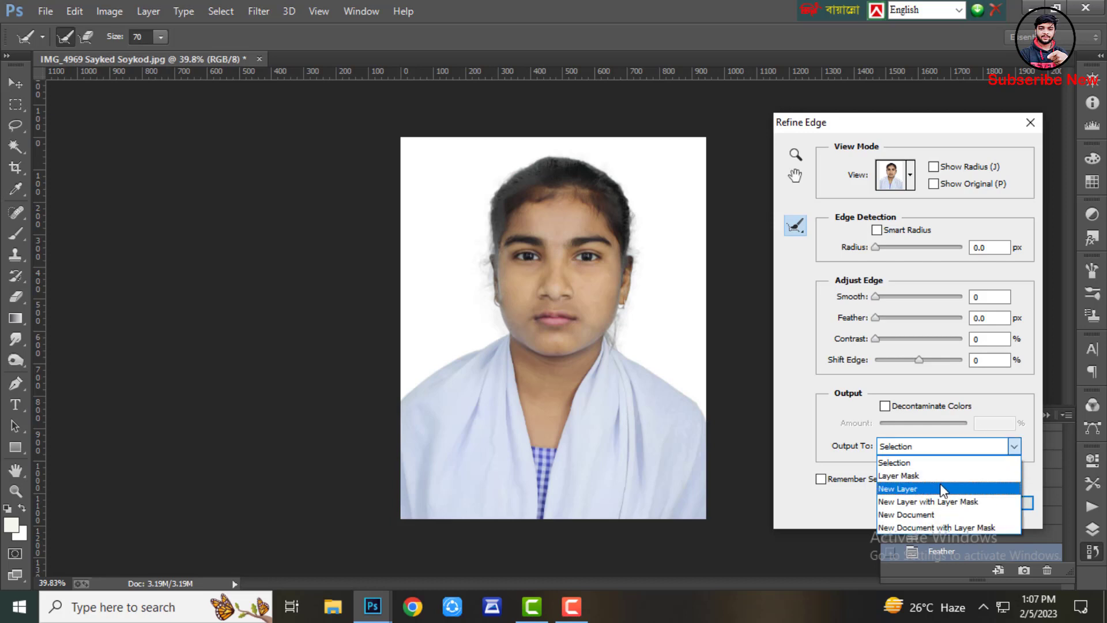
left_click(954, 487)
left_click(1003, 502)
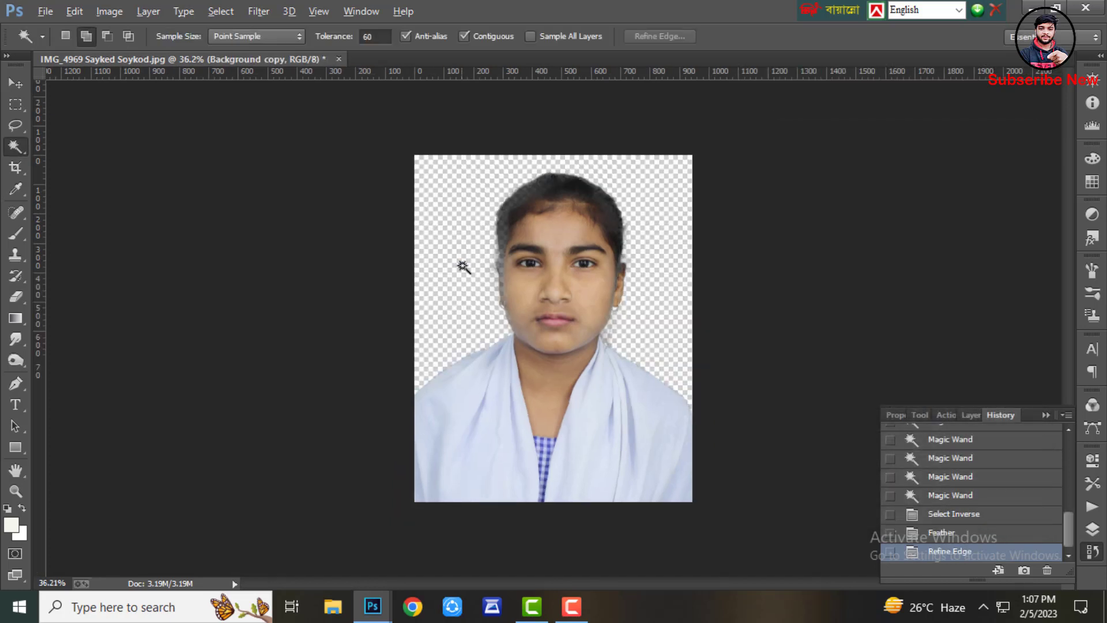
Drag the hijab layer from IMG_4943 Joba.png into the portrait document
key("alt")
mouse_move(373, 602)
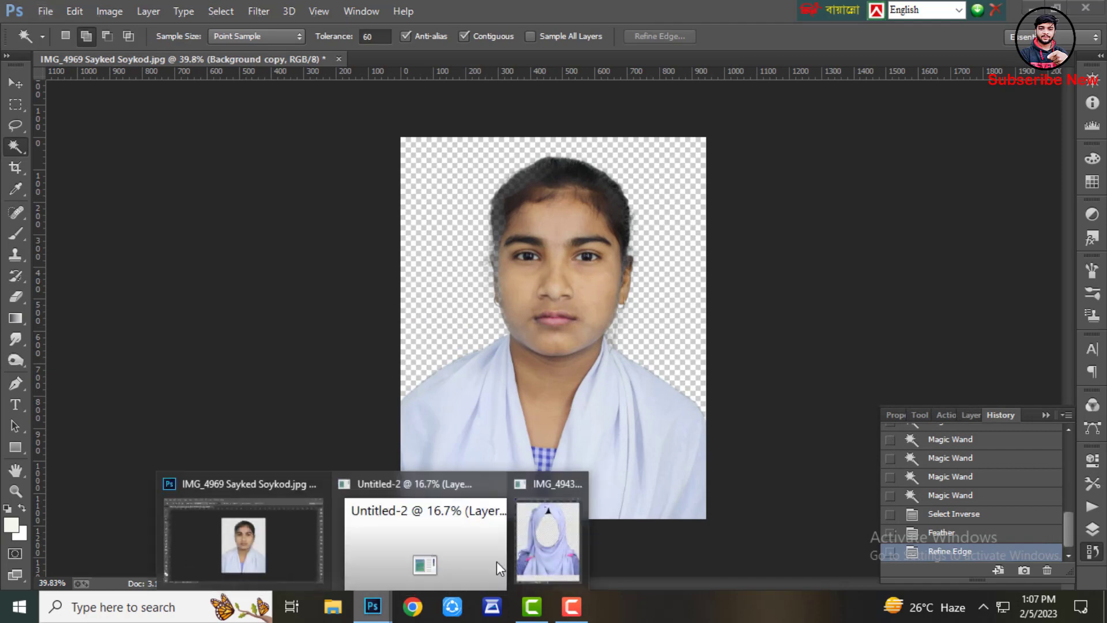
left_click(545, 548)
left_click(16, 84)
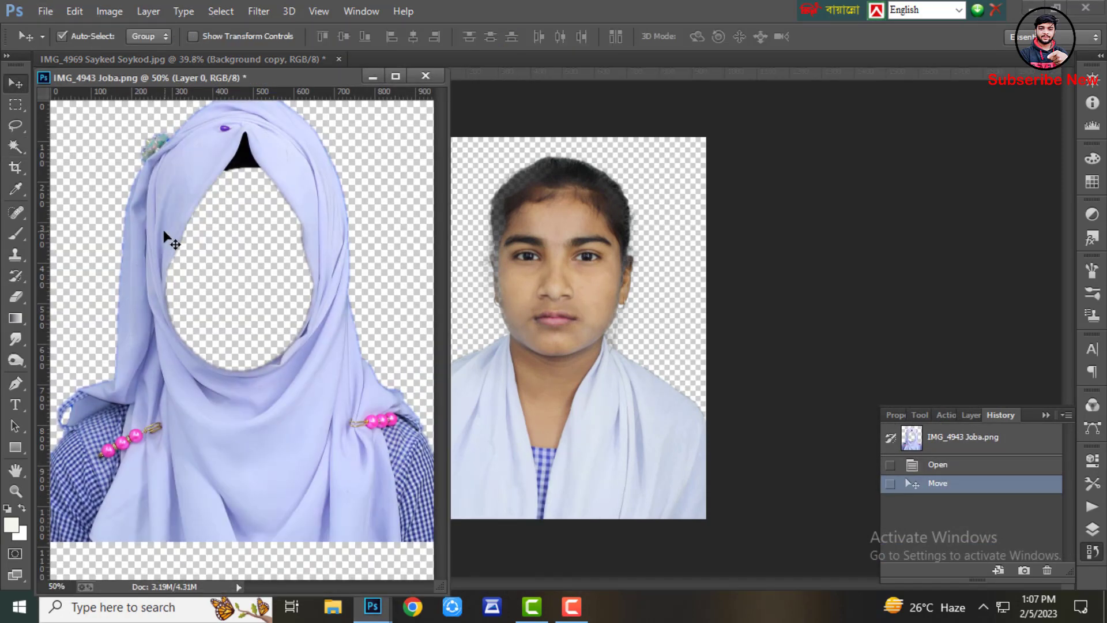
left_click_drag(168, 238, 400, 113)
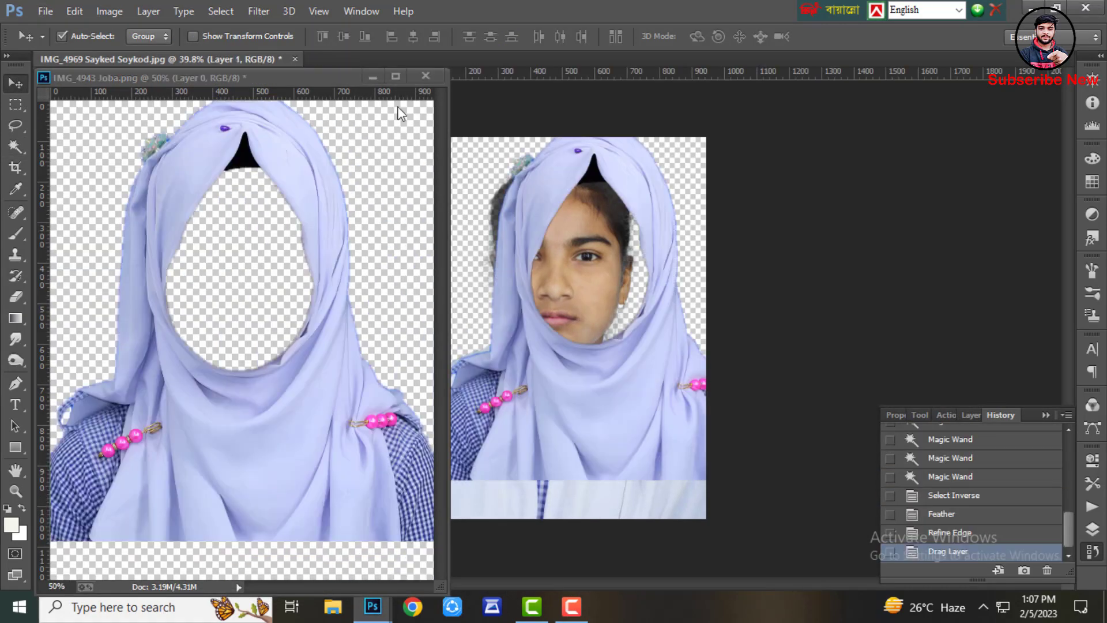
Minimize the template window and move the hijab down and left over the face
left_click(370, 75)
scroll(524, 187, "up", 2)
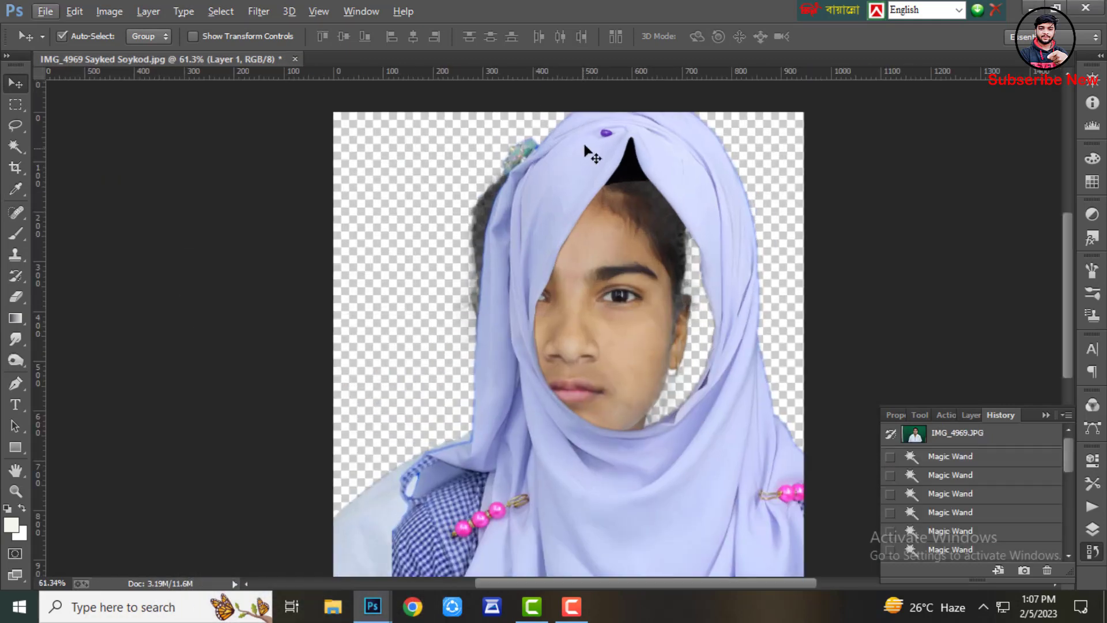
left_click_drag(588, 148, 530, 185)
scroll(539, 261, "down", 3)
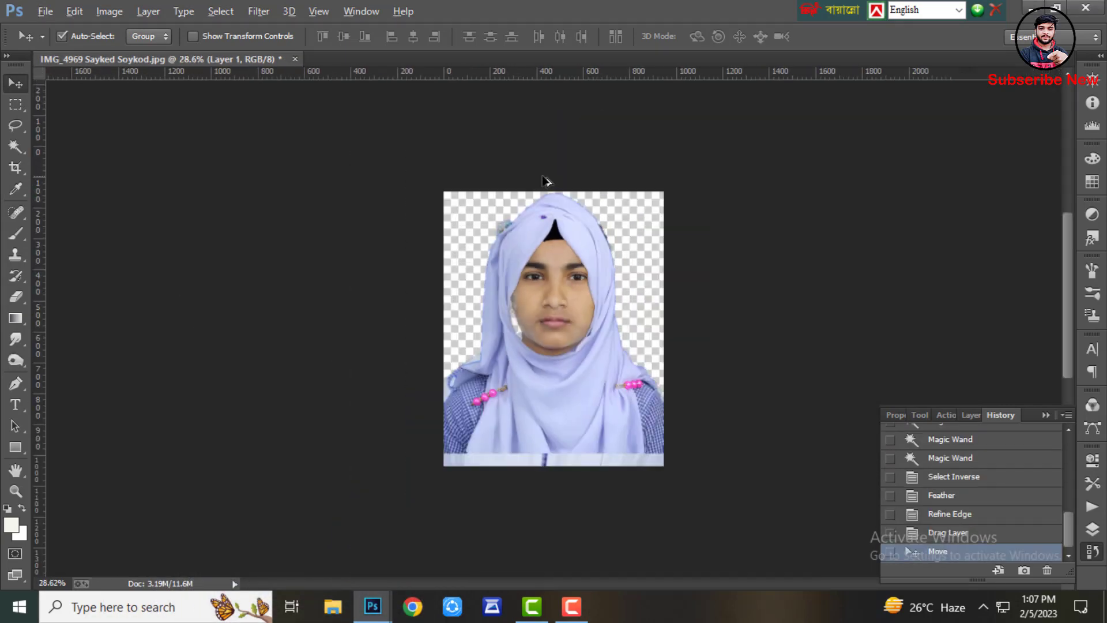
left_click(74, 11)
left_click(231, 308)
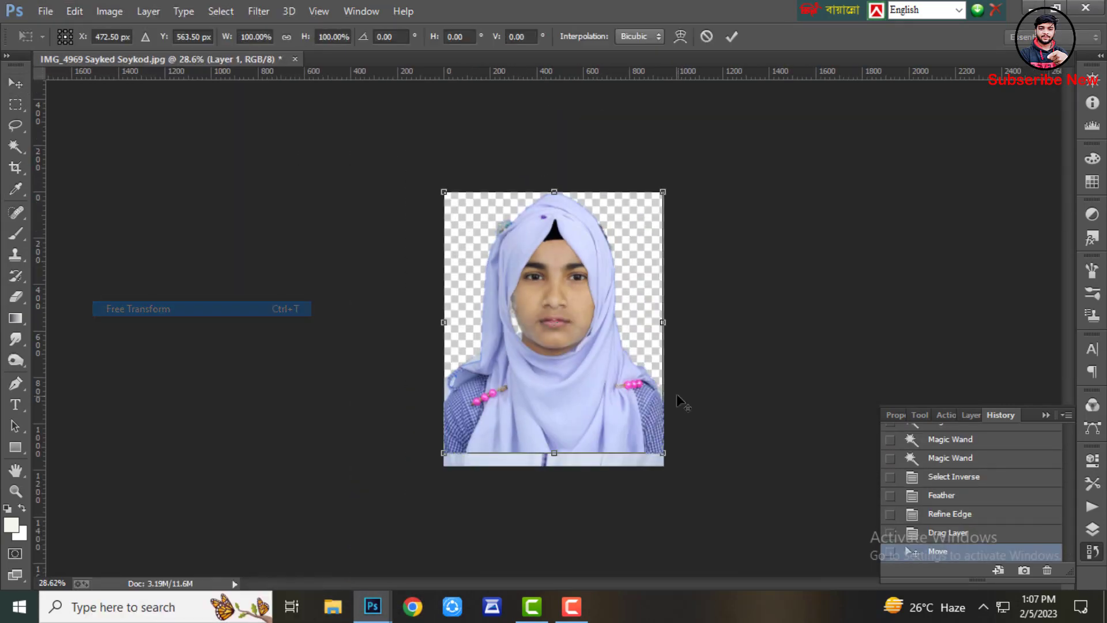
scroll(542, 348, "up", 2)
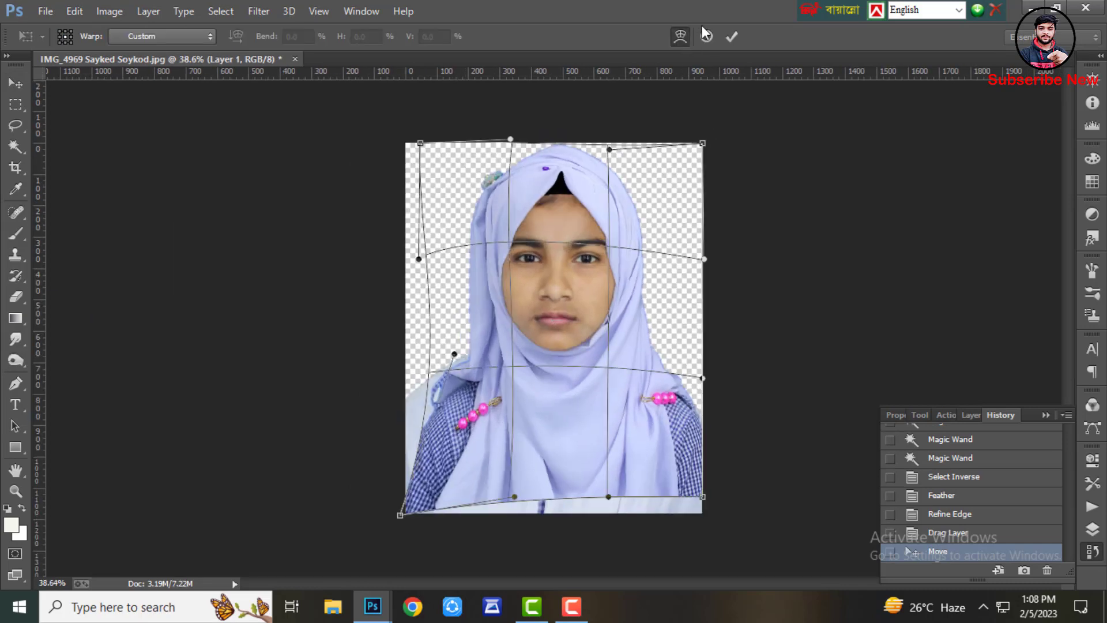
left_click(706, 36)
scroll(629, 222, "down", 1)
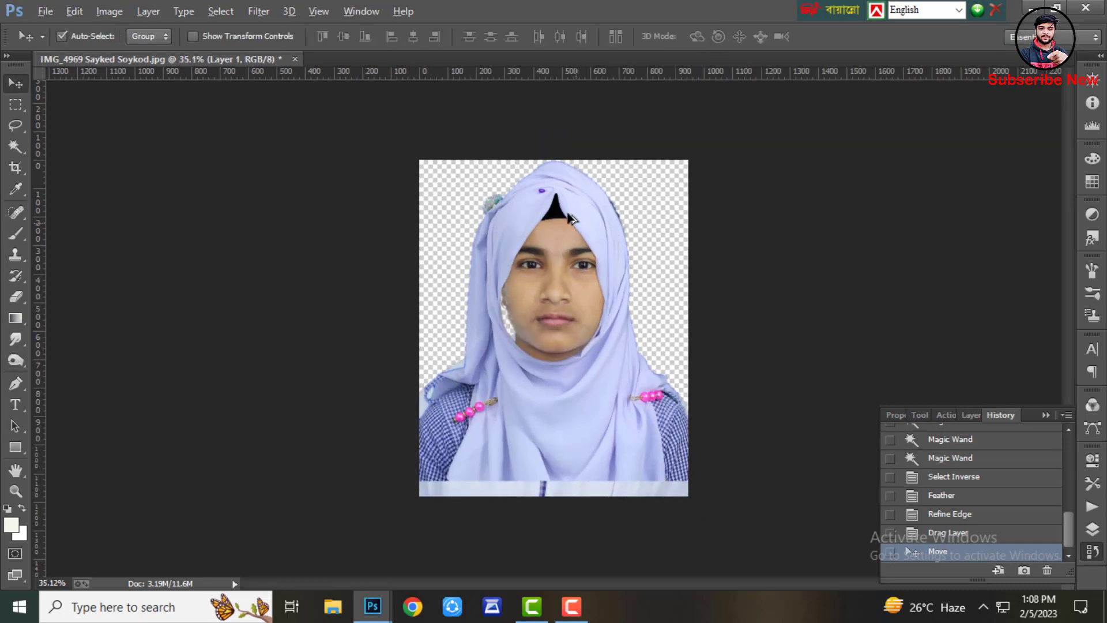
Free-transform the hijab, scaling it to about 95.66% from the bottom-left corner and shifting it left
left_click(75, 11)
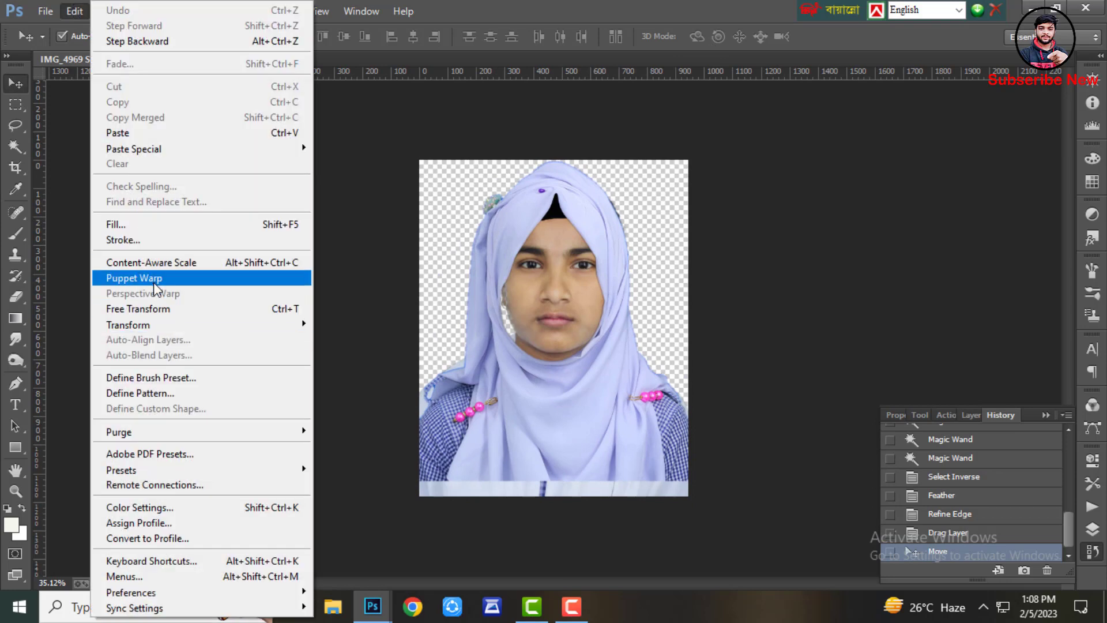
left_click(173, 306)
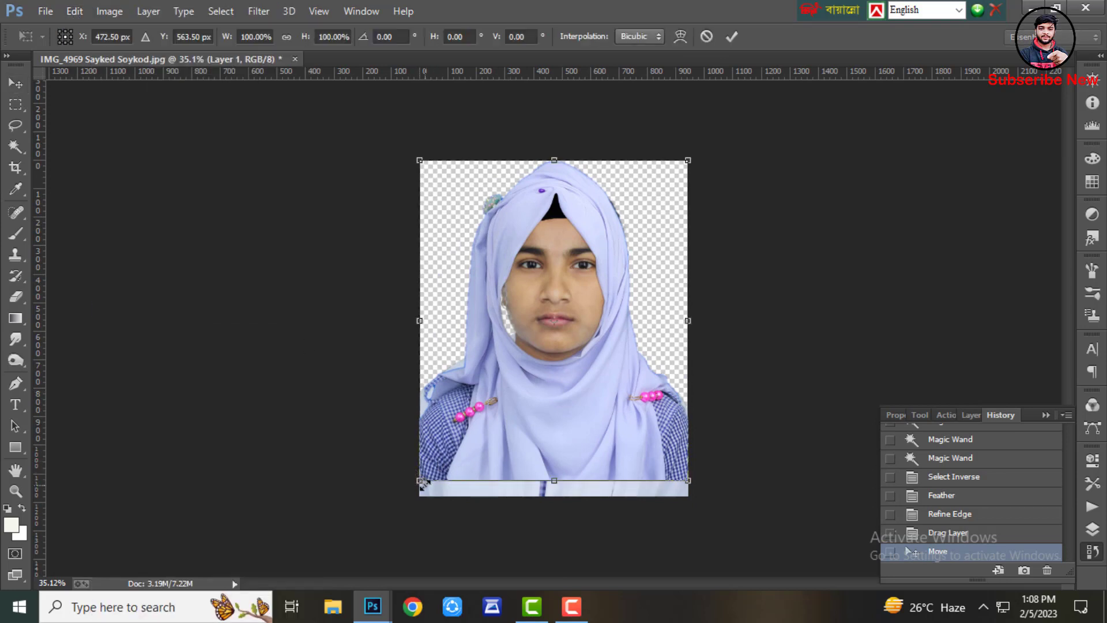
mouse_move(421, 482)
left_mouse_down()
mouse_move(439, 456)
mouse_move(430, 466)
left_mouse_up()
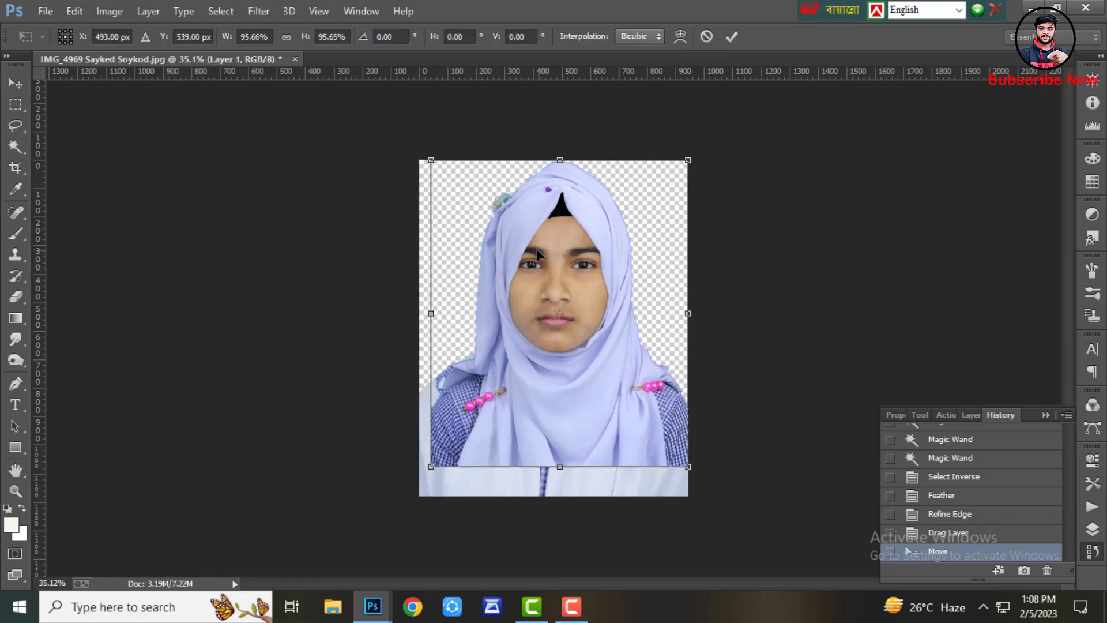
left_click_drag(537, 249, 530, 250)
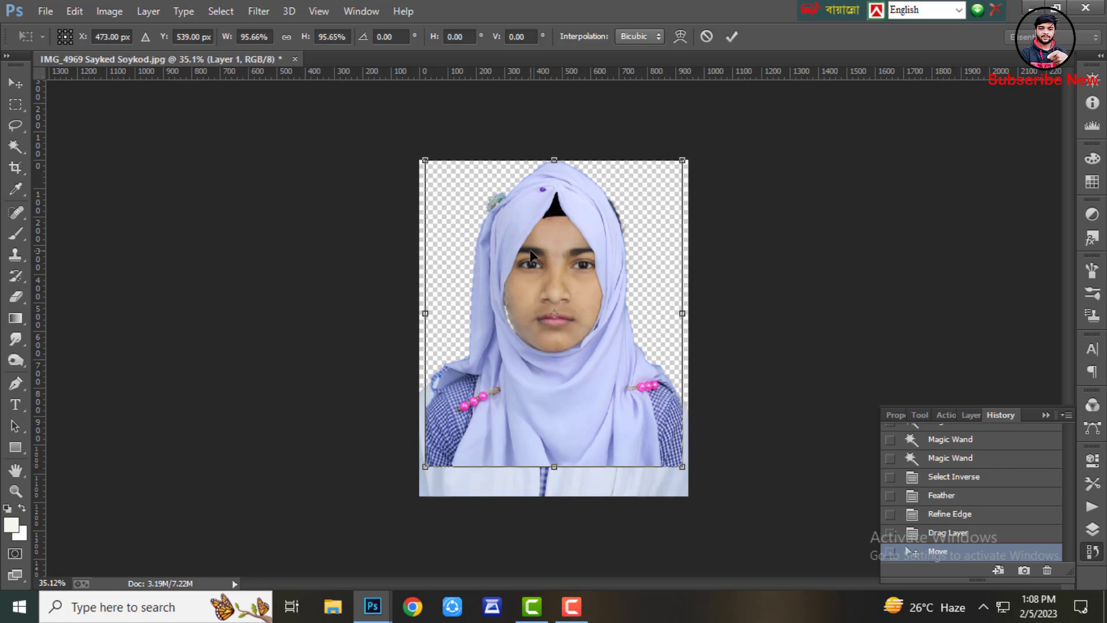
Nudge the hijab a few pixels right and up to center it on the face
key("Right")
key("Right")
key("Right")
key("Right")
key("Up")
key("Up")
key("Up")
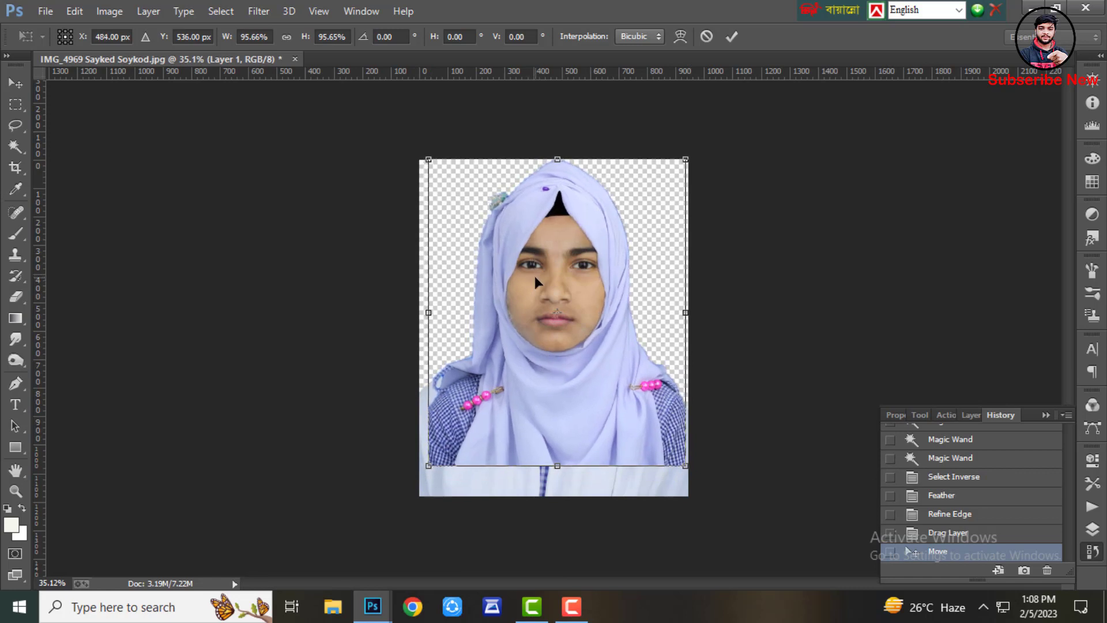
key("Right")
key("Right")
key("Right")
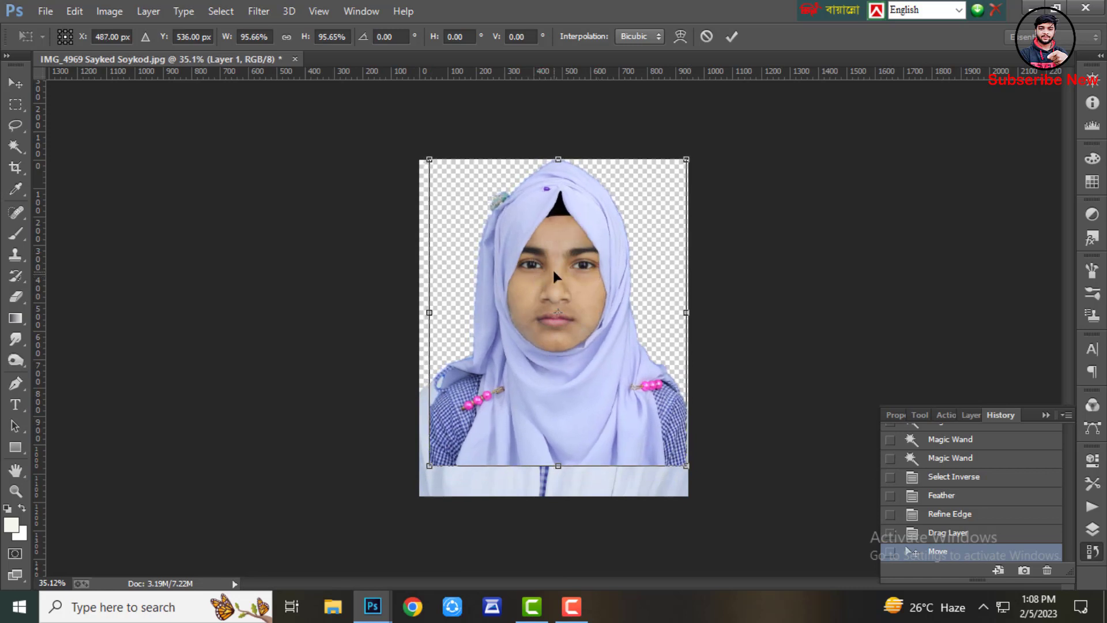
Warp the hijab slightly near the forehead and commit the transform
right_click(554, 271)
left_click(596, 396)
scroll(523, 309, "up", 7)
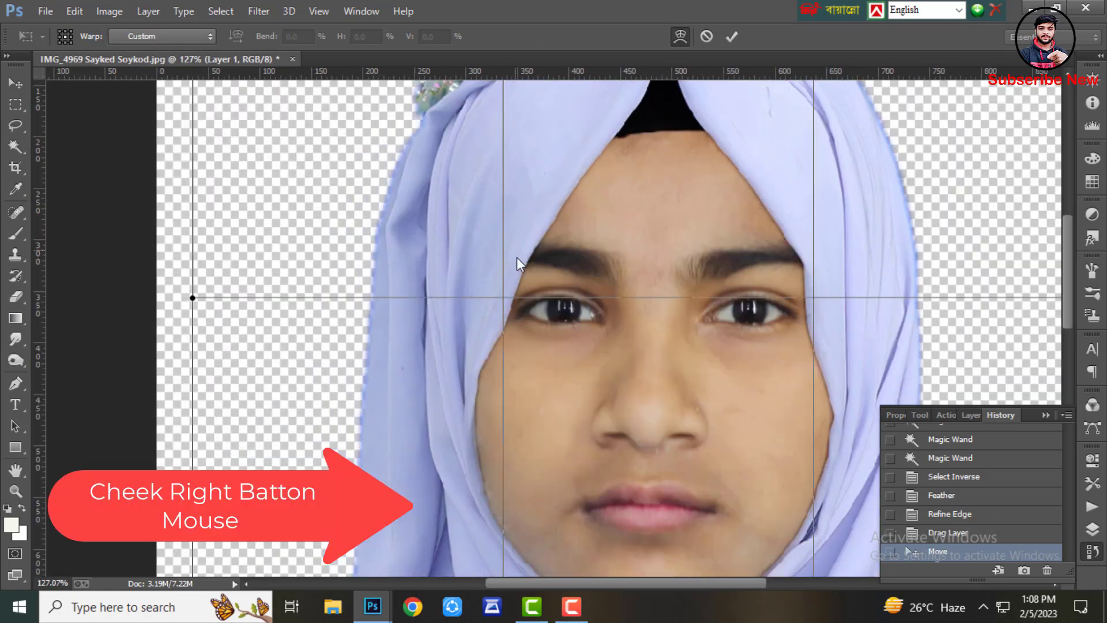
left_click_drag(510, 258, 504, 236)
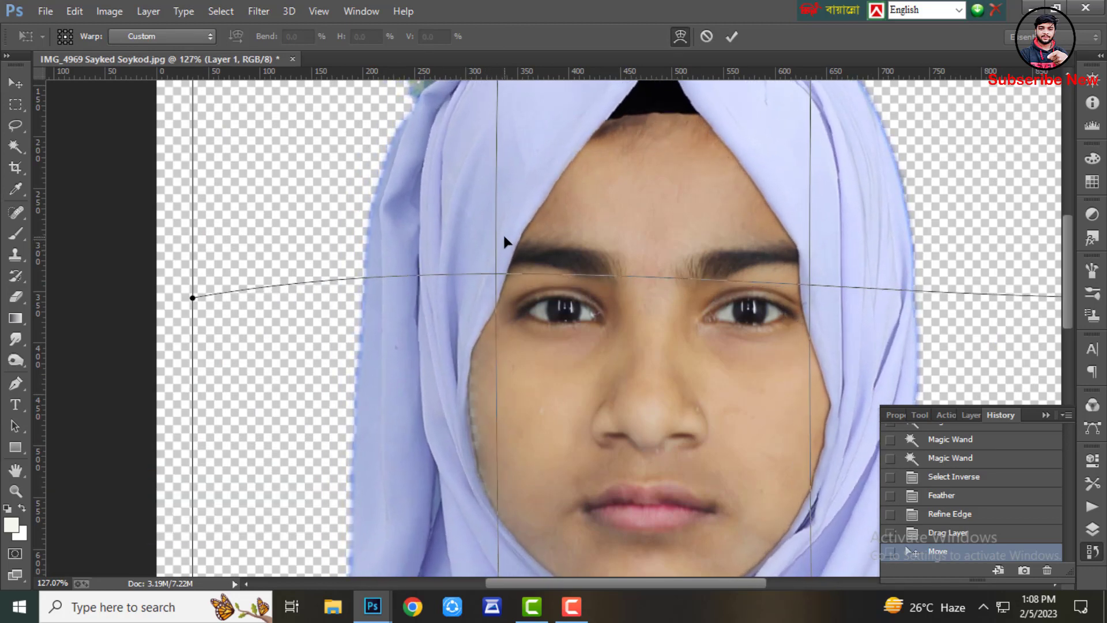
scroll(504, 236, "down", 7)
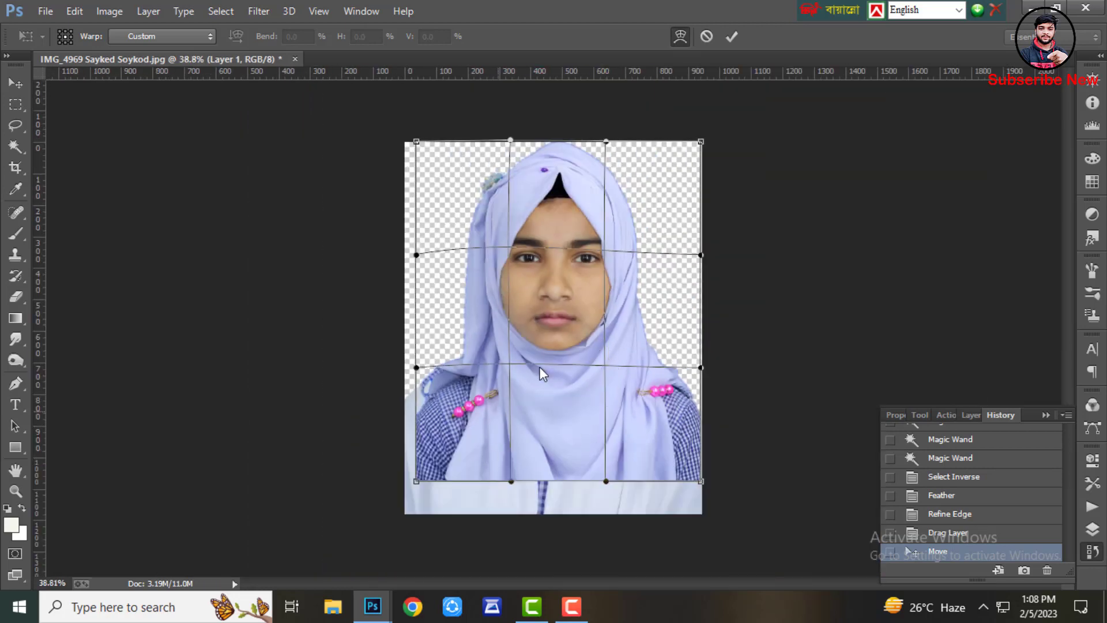
left_click(732, 37)
Merge the visible layers from the Layers panel
left_click(1092, 529)
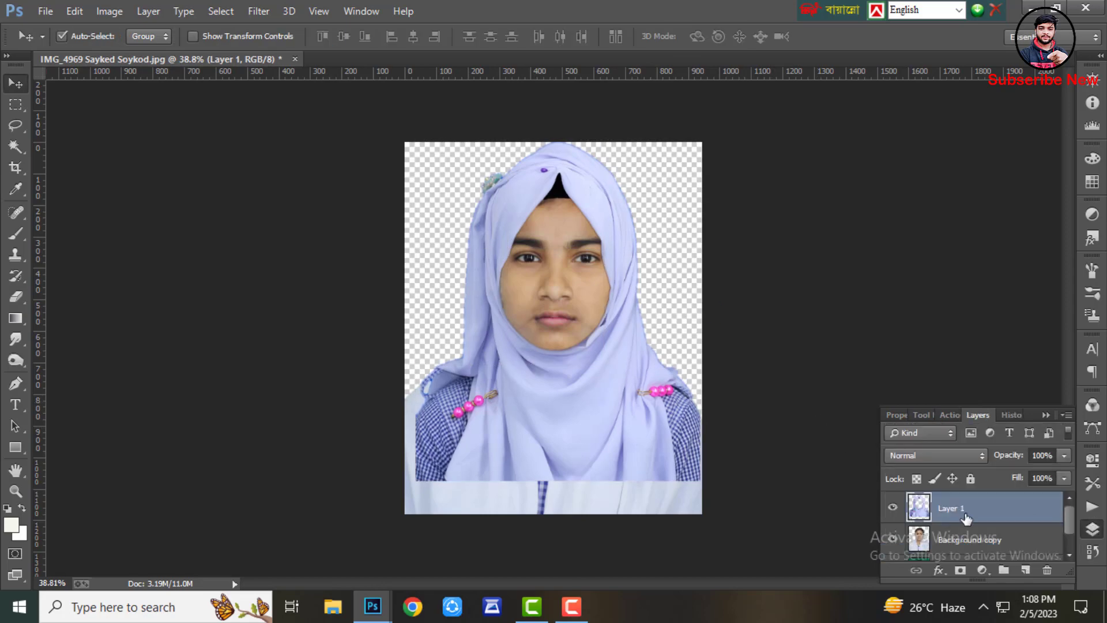
right_click(929, 522)
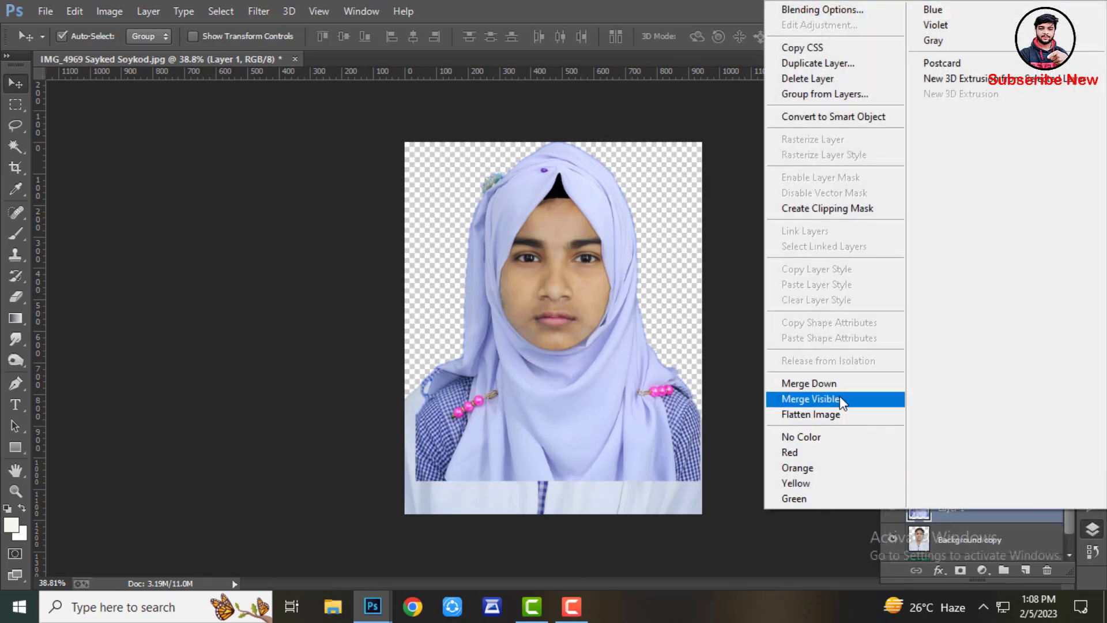
left_click(837, 399)
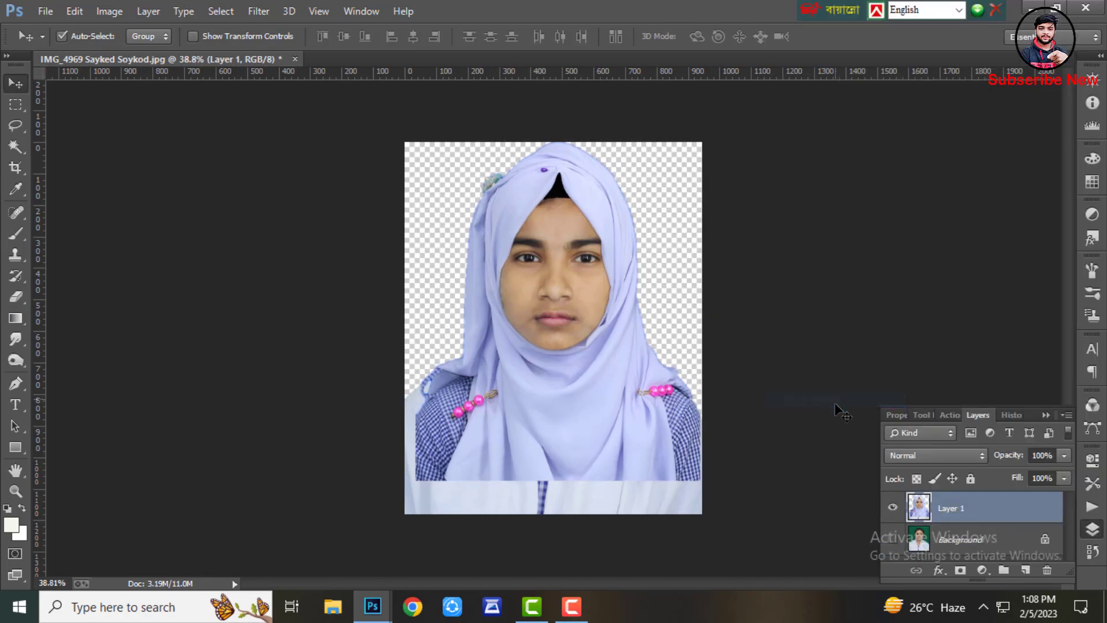
Crop the photo to 40 × 50 mm at 600 px/in, repositioning the image down and sideways inside the crop frame
left_click(19, 171)
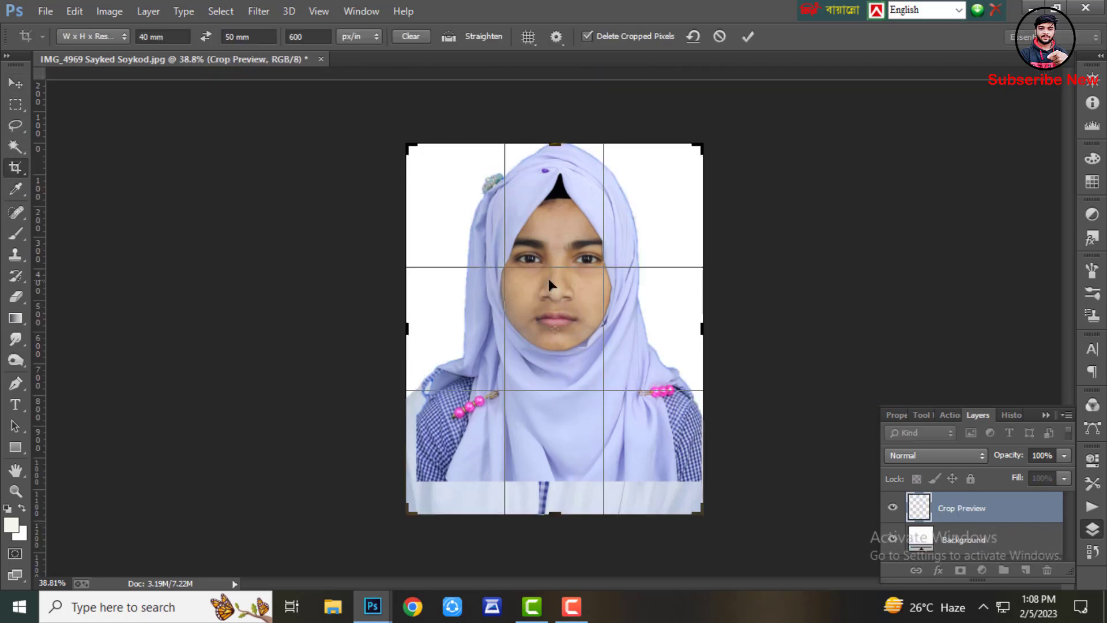
left_click_drag(548, 279, 551, 302)
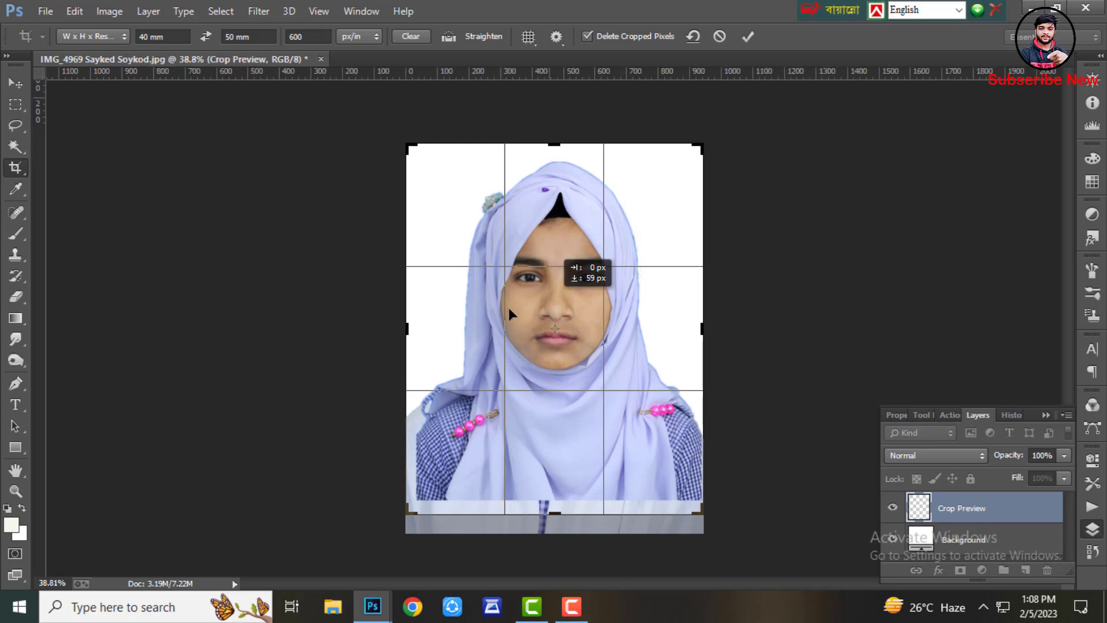
left_click_drag(577, 338, 576, 339)
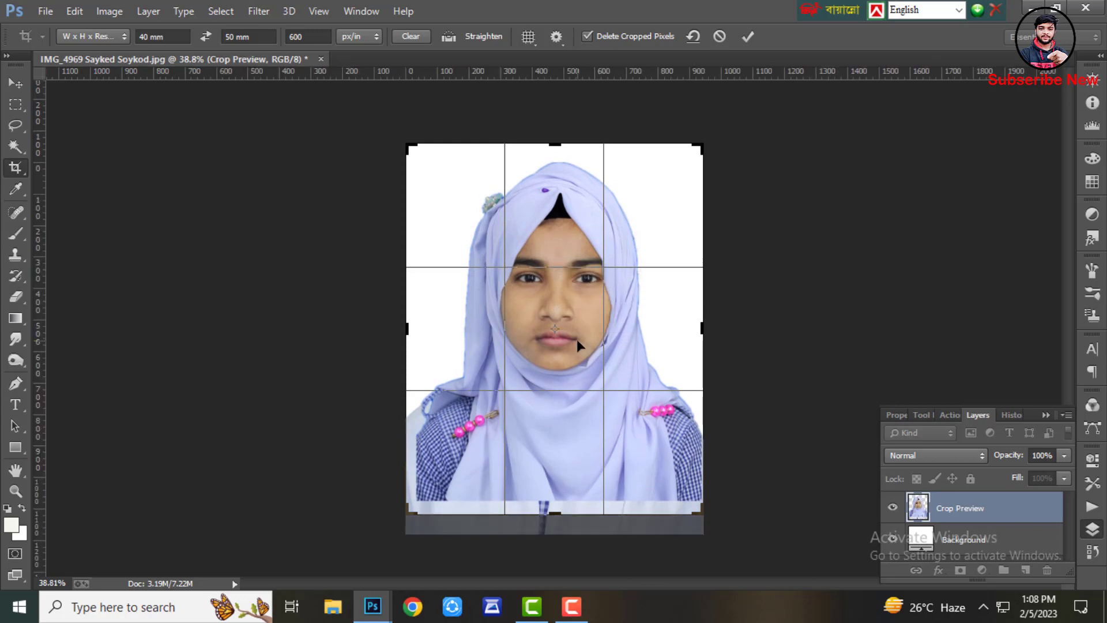
key("Left")
key("Left")
key("Left")
key("Left")
key("Left")
key("Left")
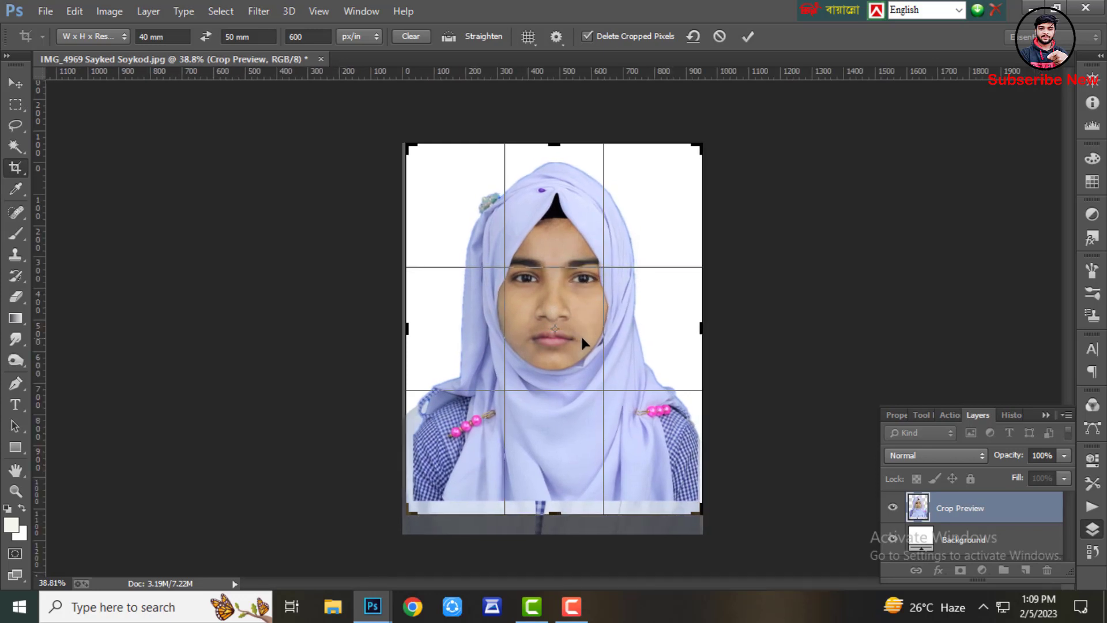
key("Left")
key("Left")
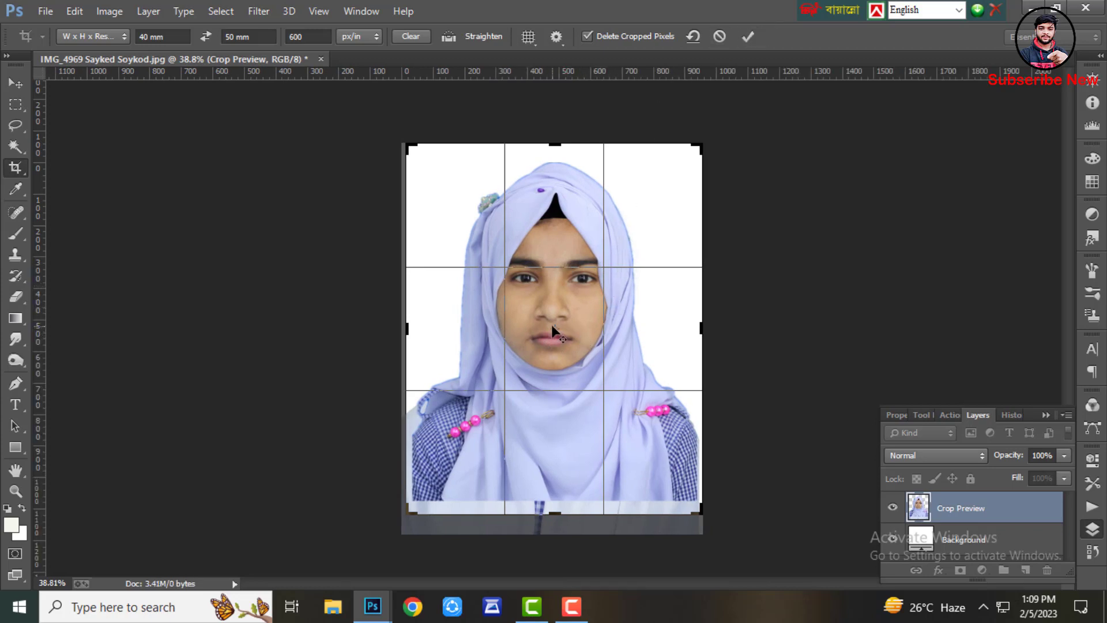
key("Right")
key("Right")
key("Right")
key("Right")
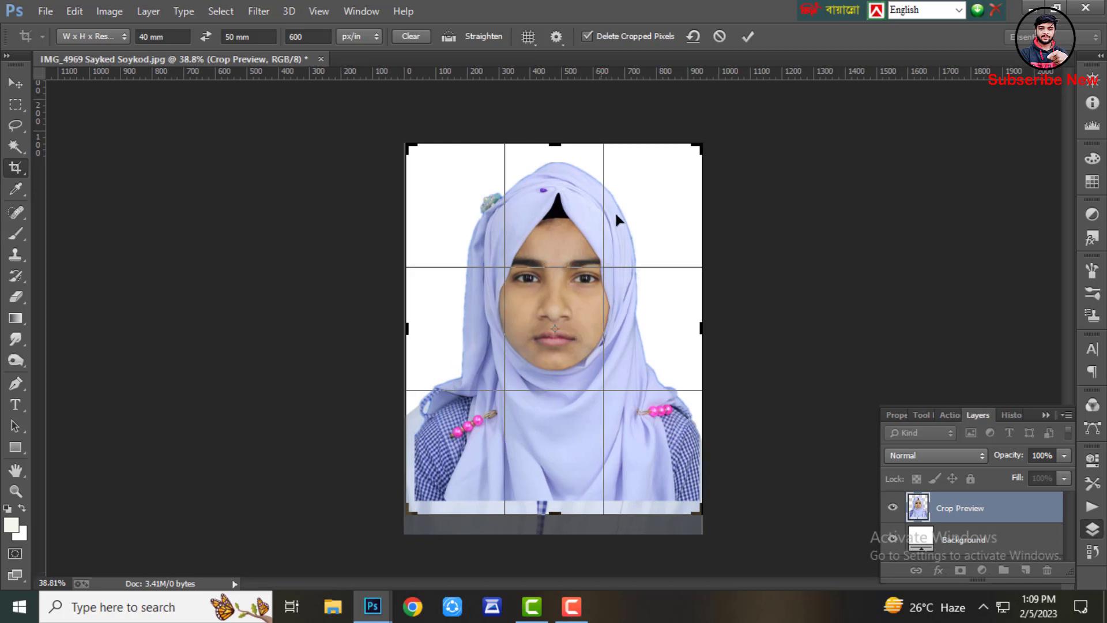
left_click(749, 36)
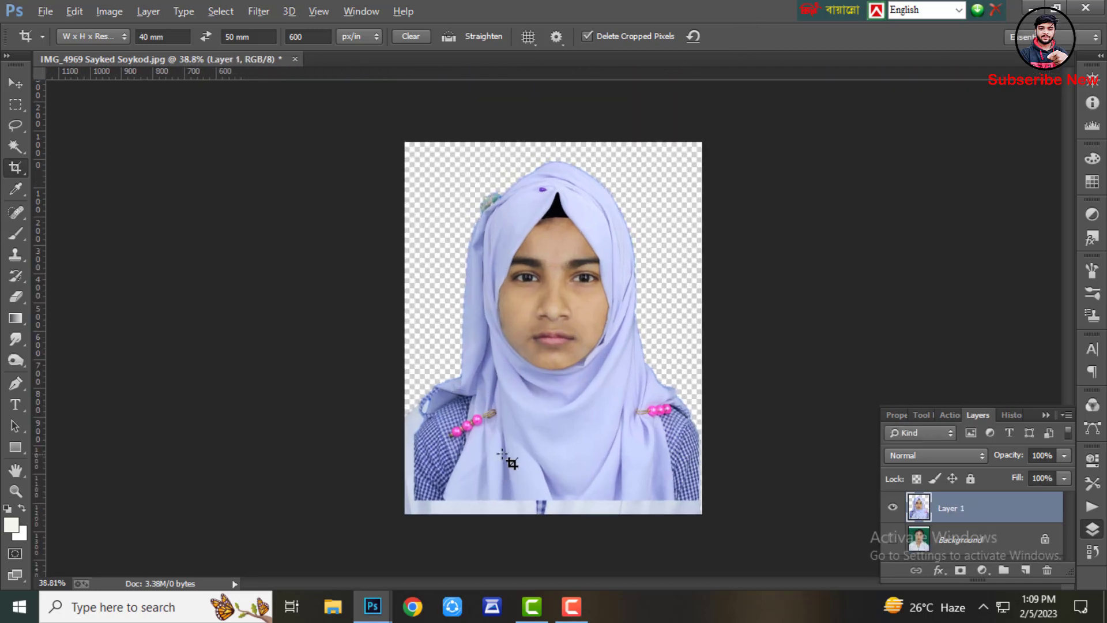
Flatten the image and undo the flatten
left_click(13, 105)
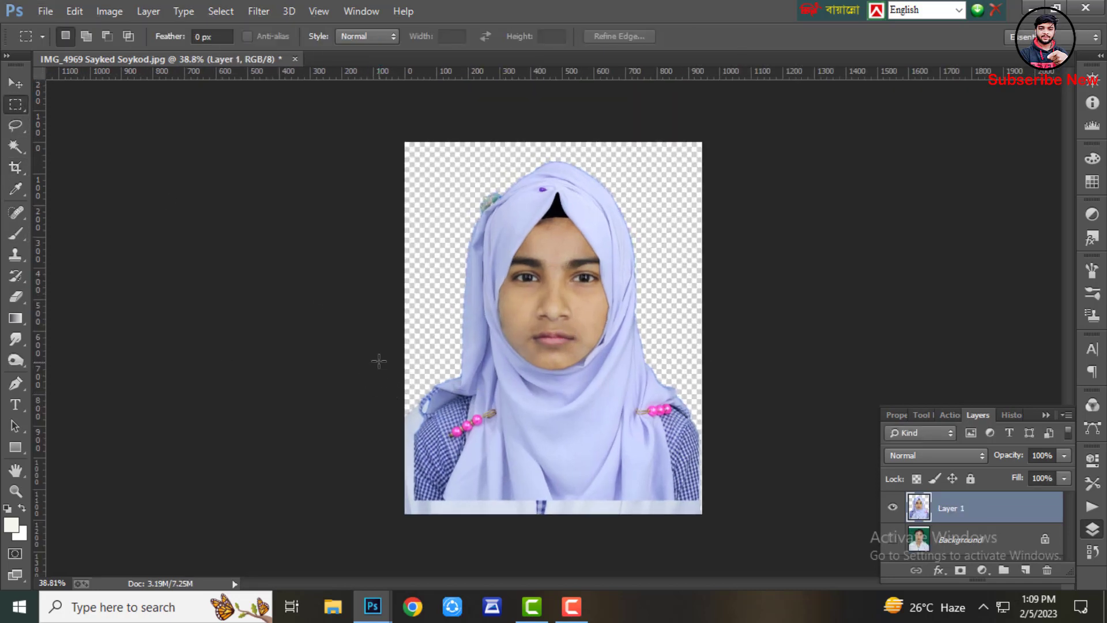
right_click(1006, 522)
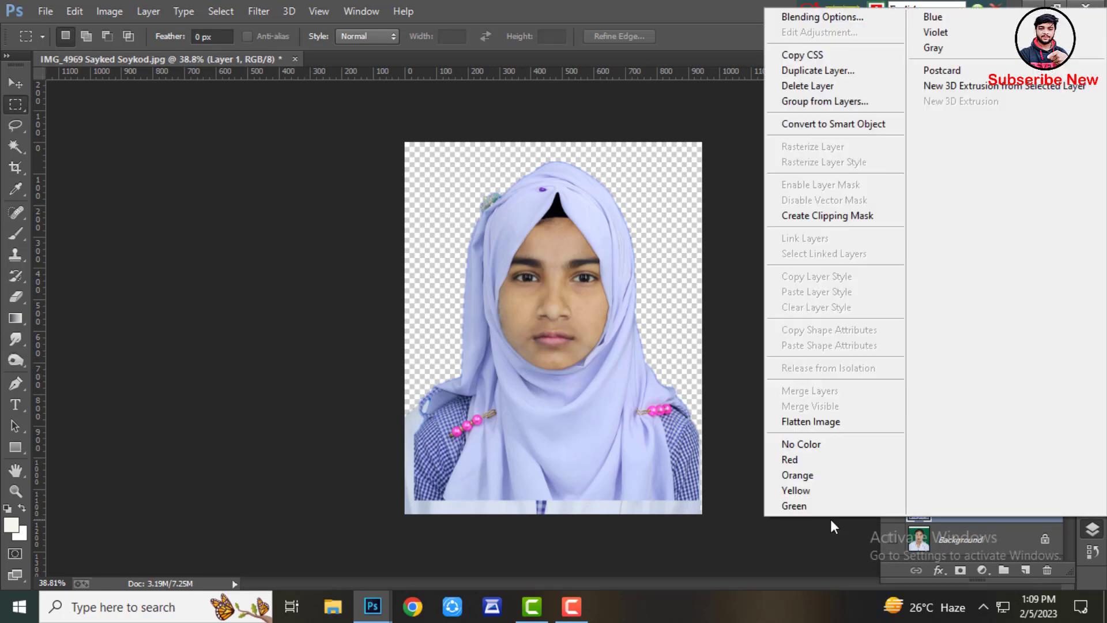
left_click(808, 420)
left_click(482, 239)
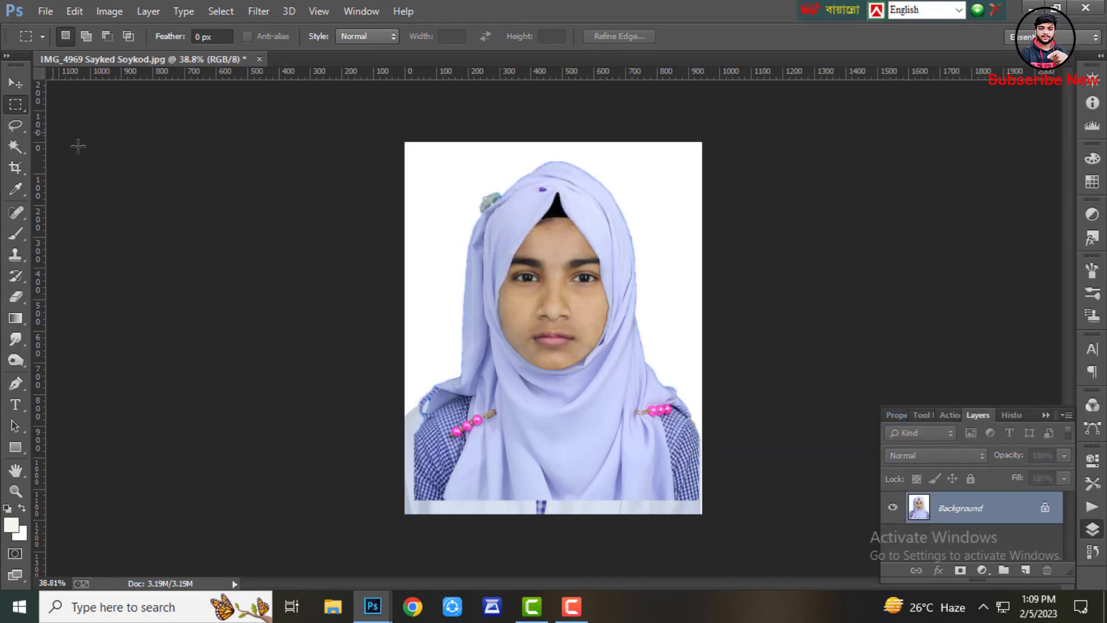
key("ctrl+alt+z")
key("ctrl+alt+z")
left_click(218, 12)
left_click(237, 44)
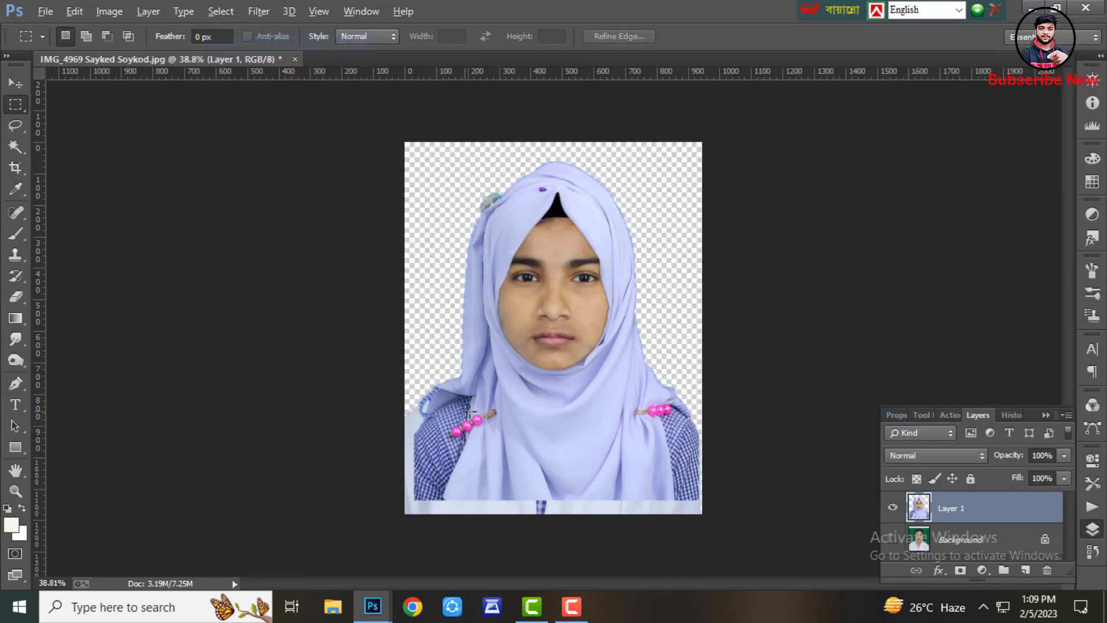
scroll(391, 413, "up", 5)
scroll(391, 413, "up", 6)
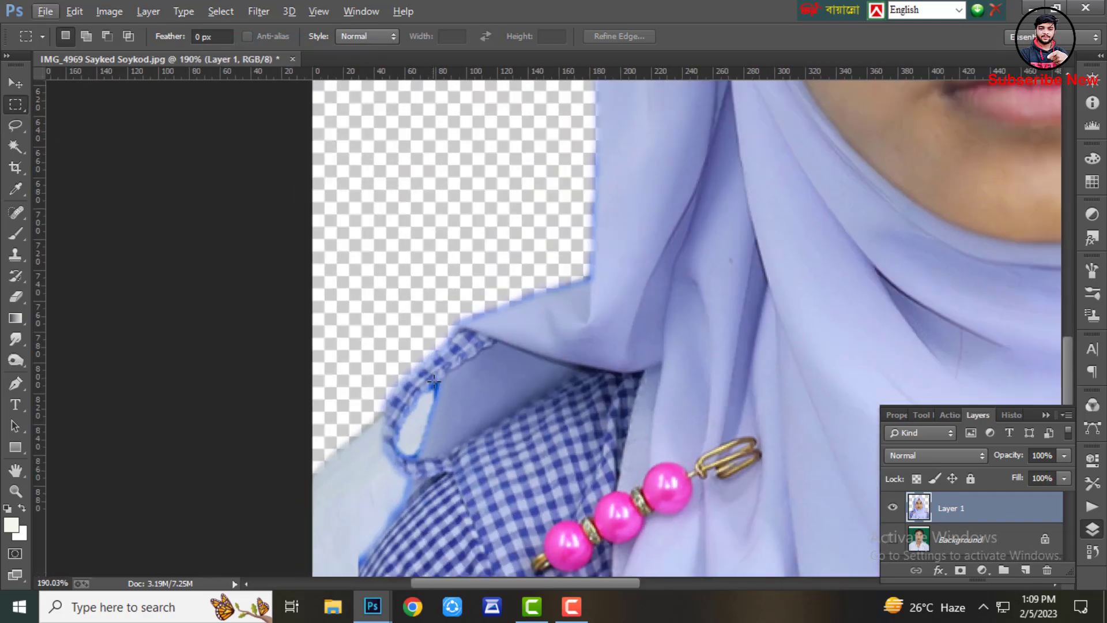
scroll(442, 385, "down", 2)
scroll(442, 384, "down", 2)
left_click(14, 147)
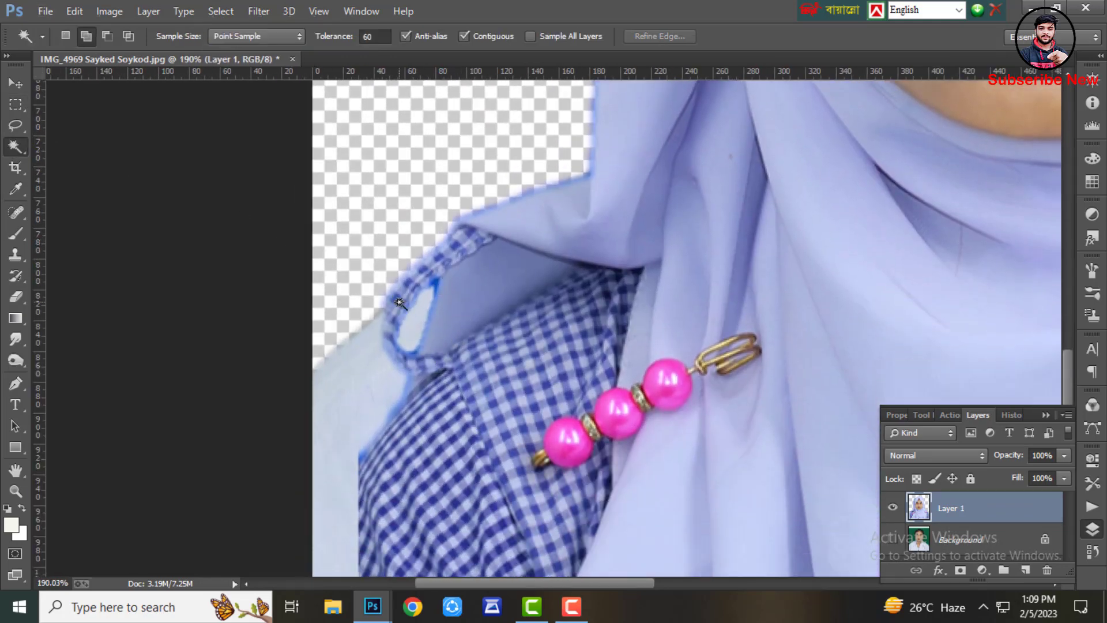
key("Delete")
left_click(354, 395)
scroll(361, 370, "down", 3)
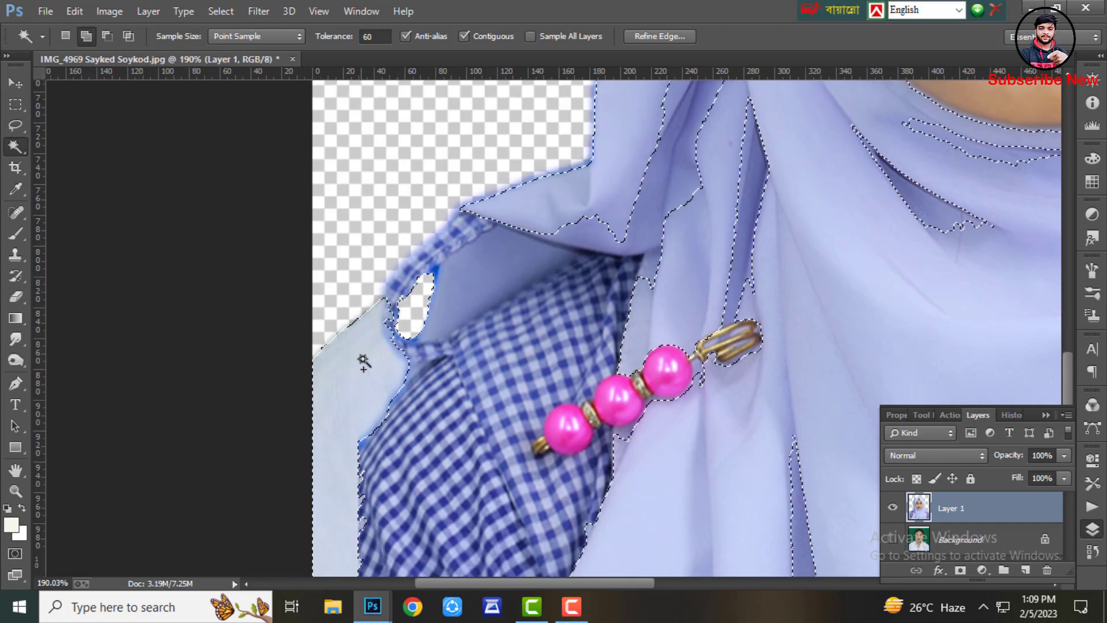
left_click(219, 11)
left_click(236, 44)
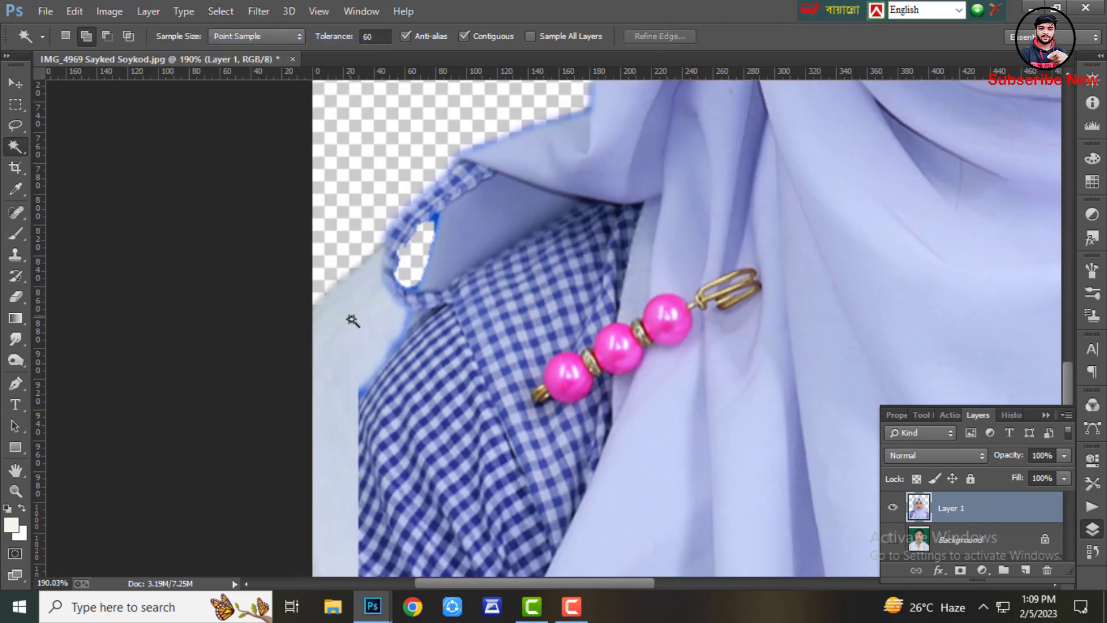
left_click(348, 326)
left_click(219, 11)
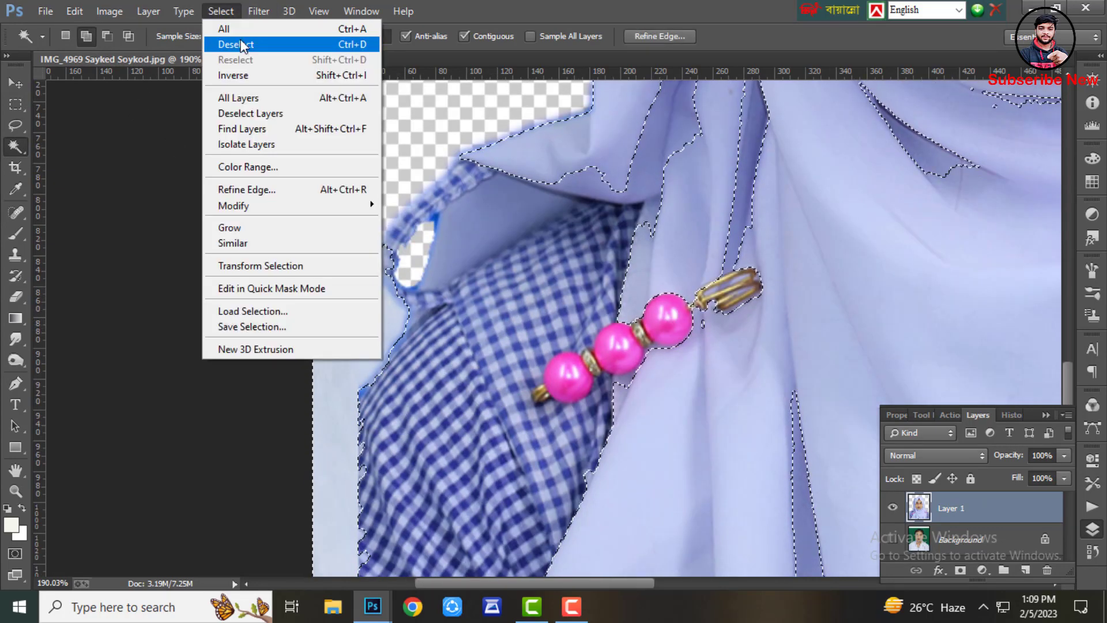
left_click(236, 44)
scroll(312, 240, "down", 6)
scroll(436, 334, "down", 1)
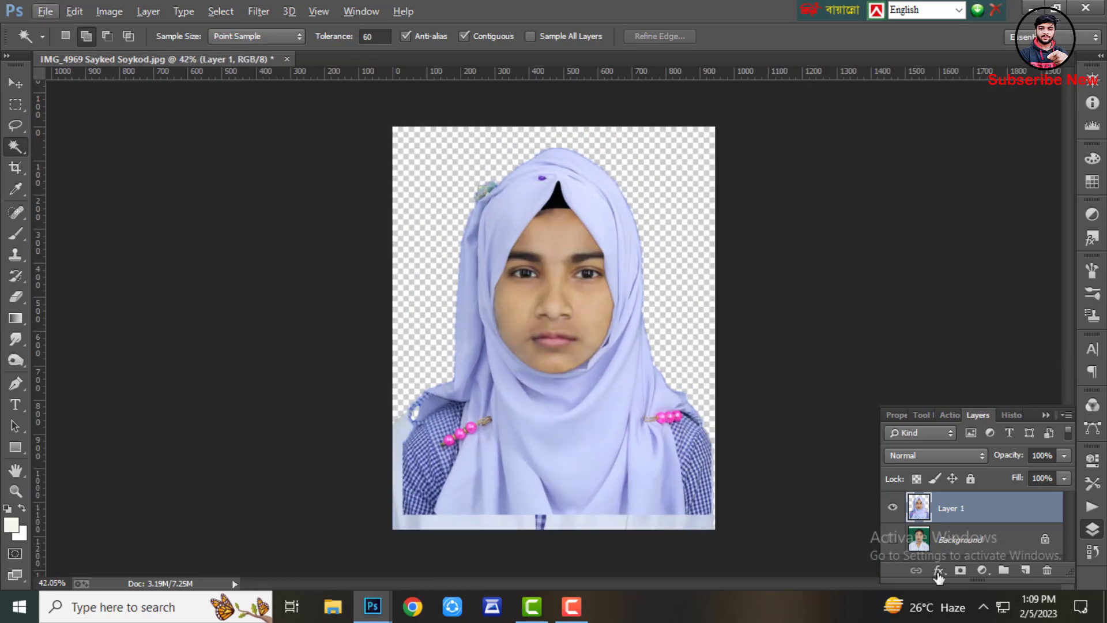
Flatten the image into a single background layer
right_click(973, 536)
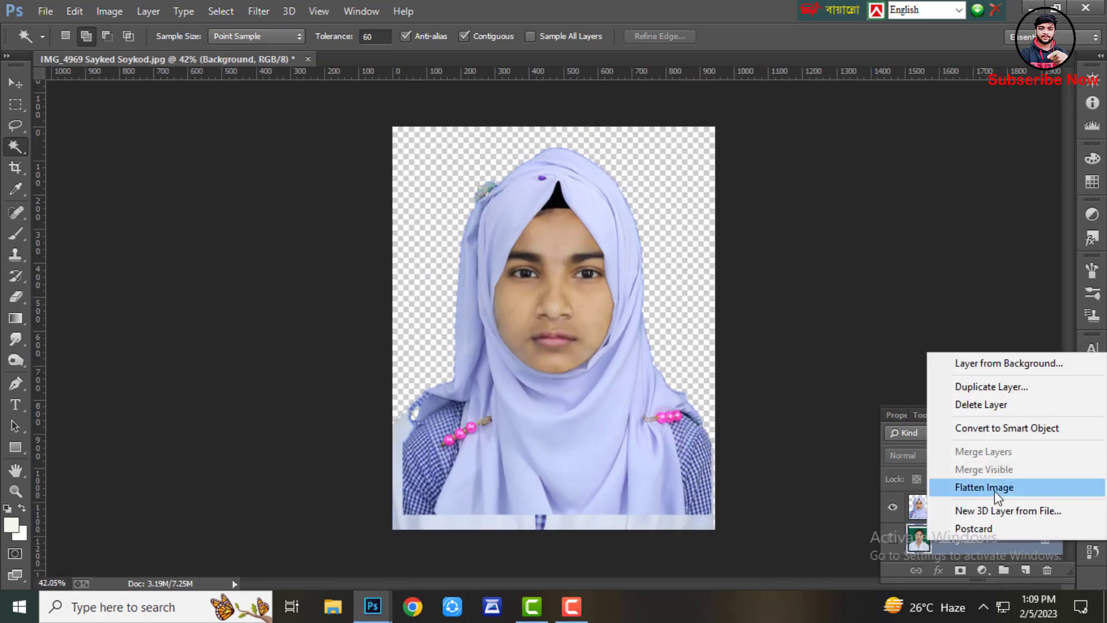
left_click(969, 487)
left_click(488, 239)
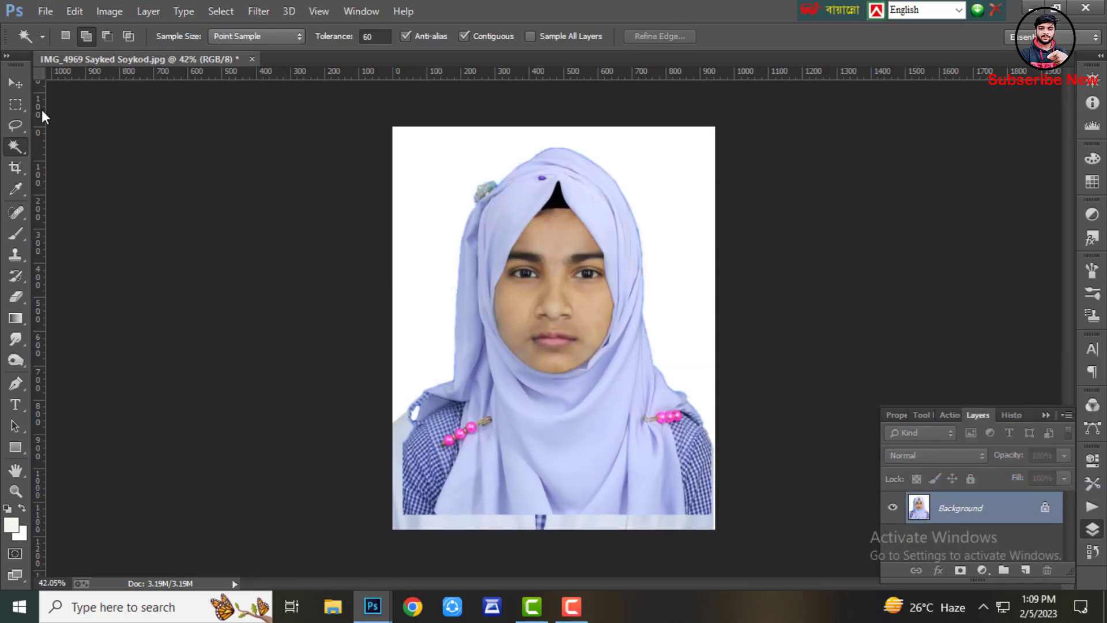
Select a narrow strip along the lower-left edge and content-aware fill it
left_click(15, 105)
left_click_drag(390, 380, 415, 576)
key("shift+F5")
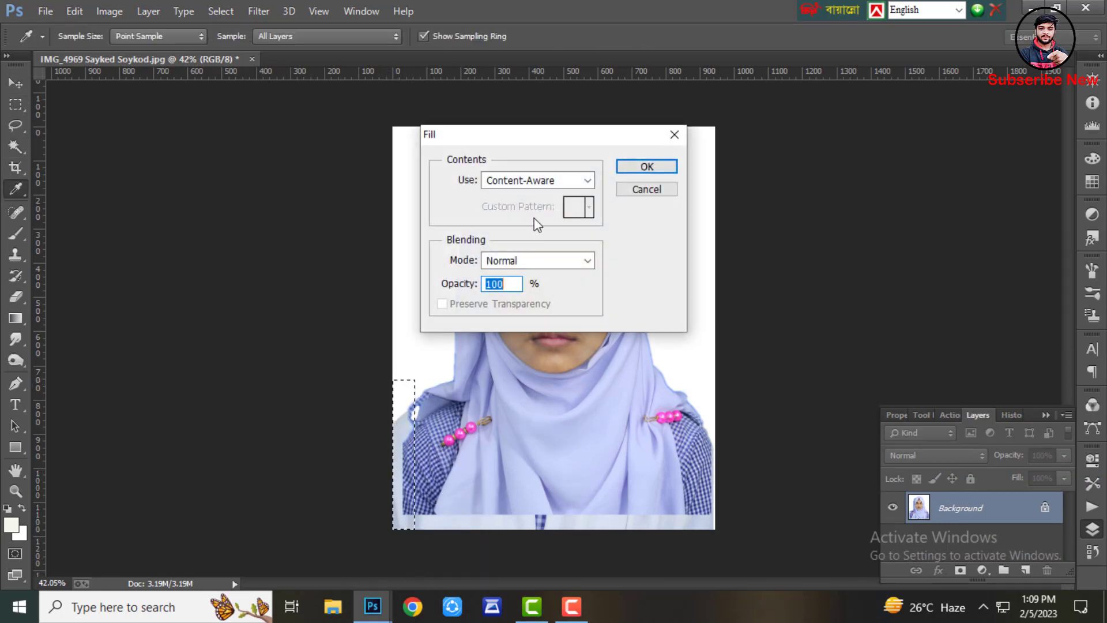
key("Return")
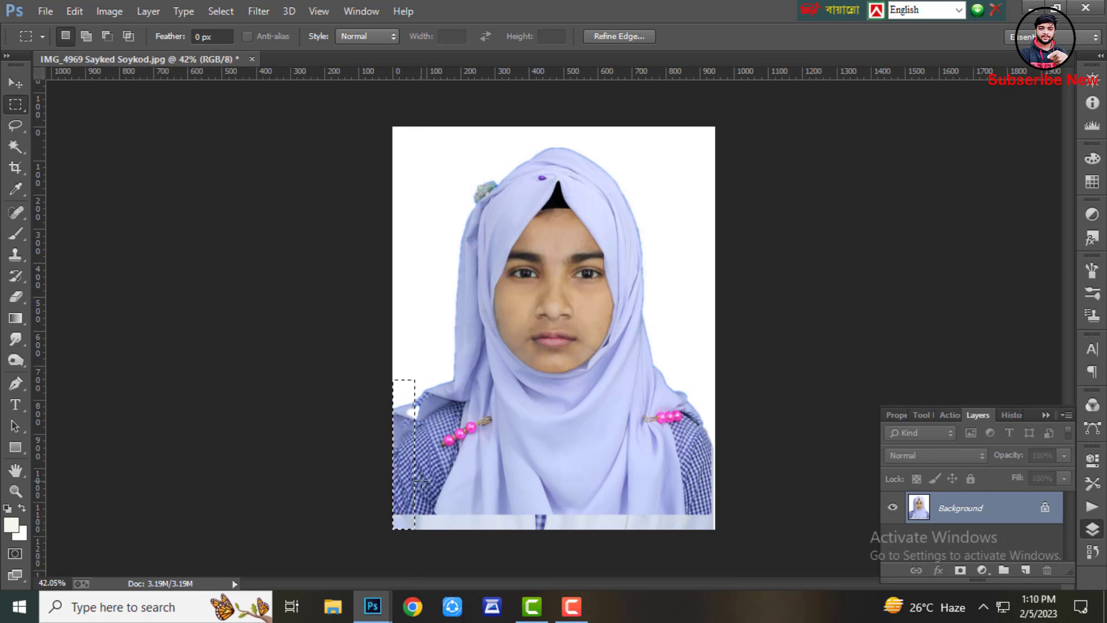
Select a shorter strip along the lower-left edge and fill it again
left_click_drag(392, 396, 416, 453)
key("shift+F5")
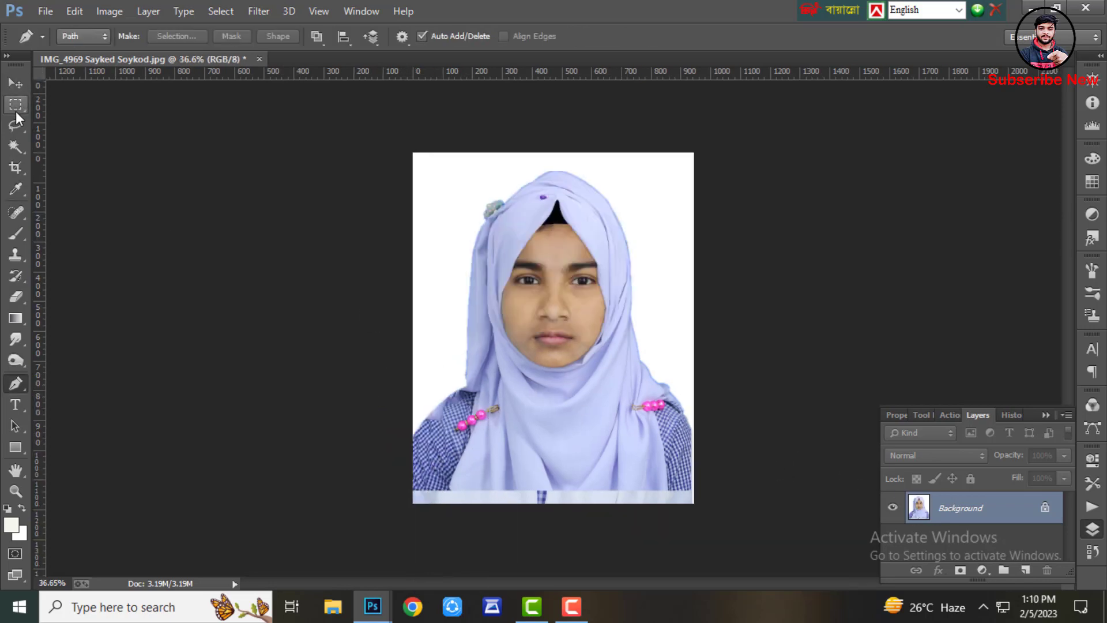
Select the lower-right shoulder area and drag a copy of it across to the left shoulder
left_click(16, 105)
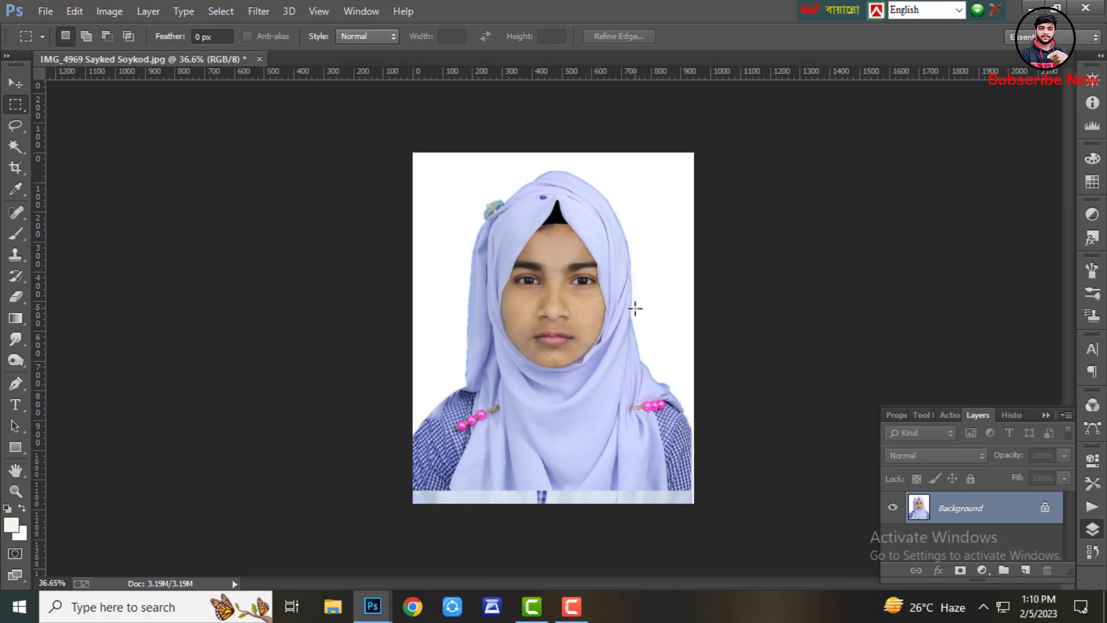
left_click_drag(618, 329, 692, 488)
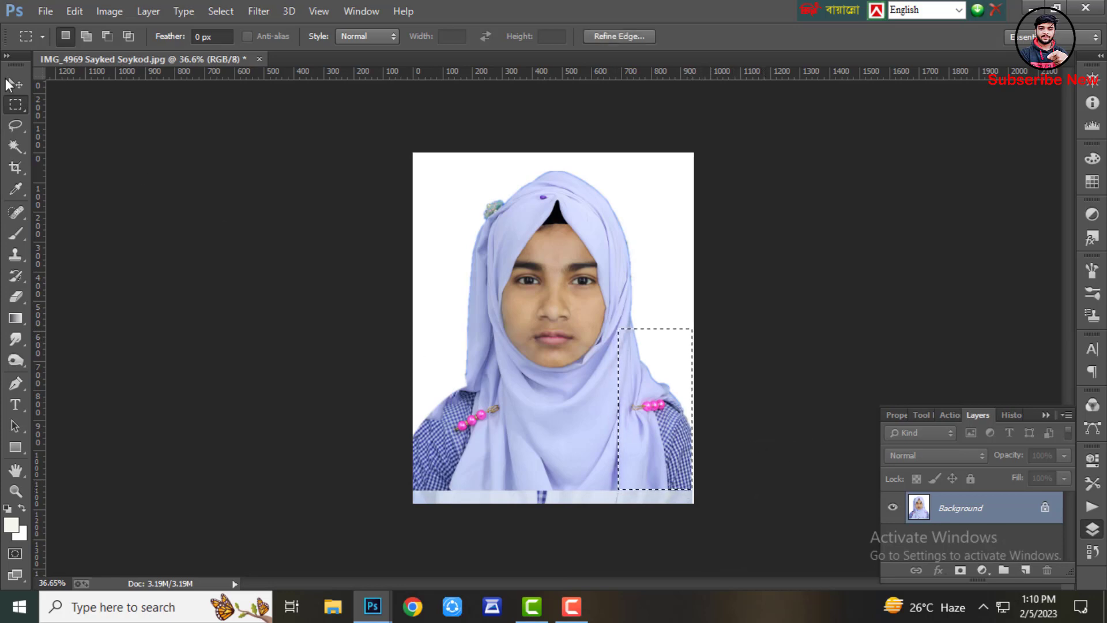
left_click(9, 84)
left_click_drag(664, 402, 461, 387)
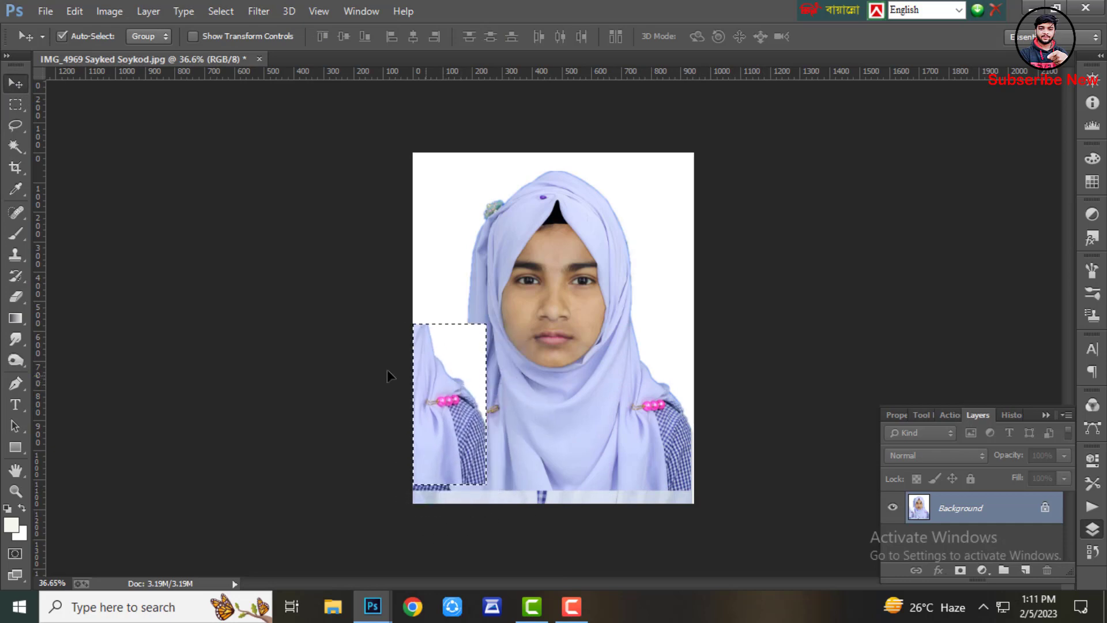
Free-transform the copied shoulder, flip it horizontally, nudge it into place and commit
left_click(75, 11)
left_click(185, 309)
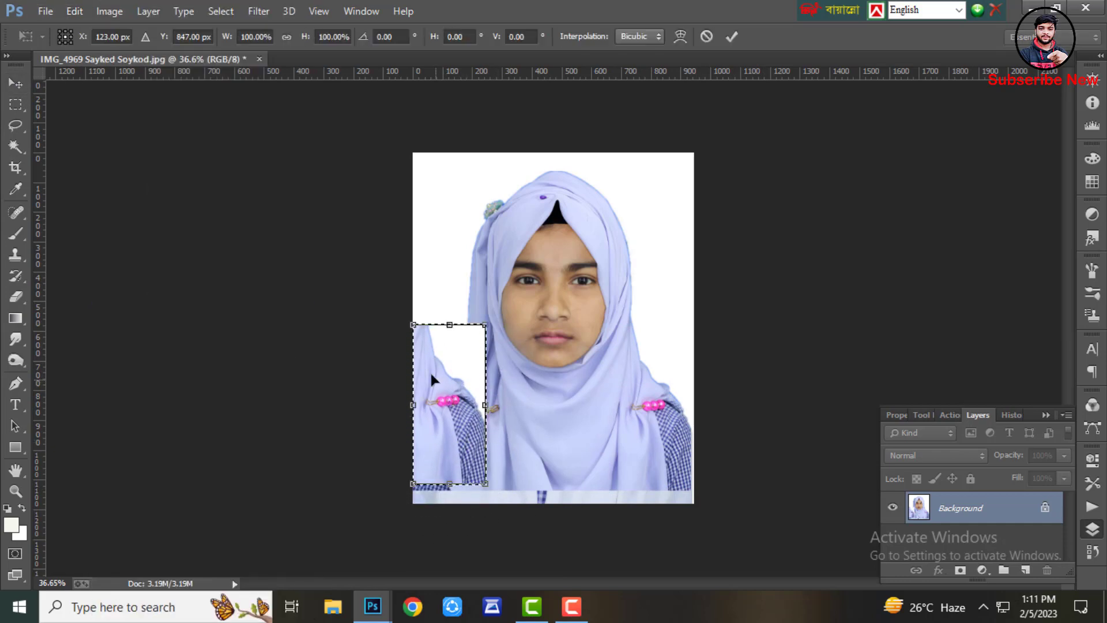
right_click(431, 380)
left_click(491, 342)
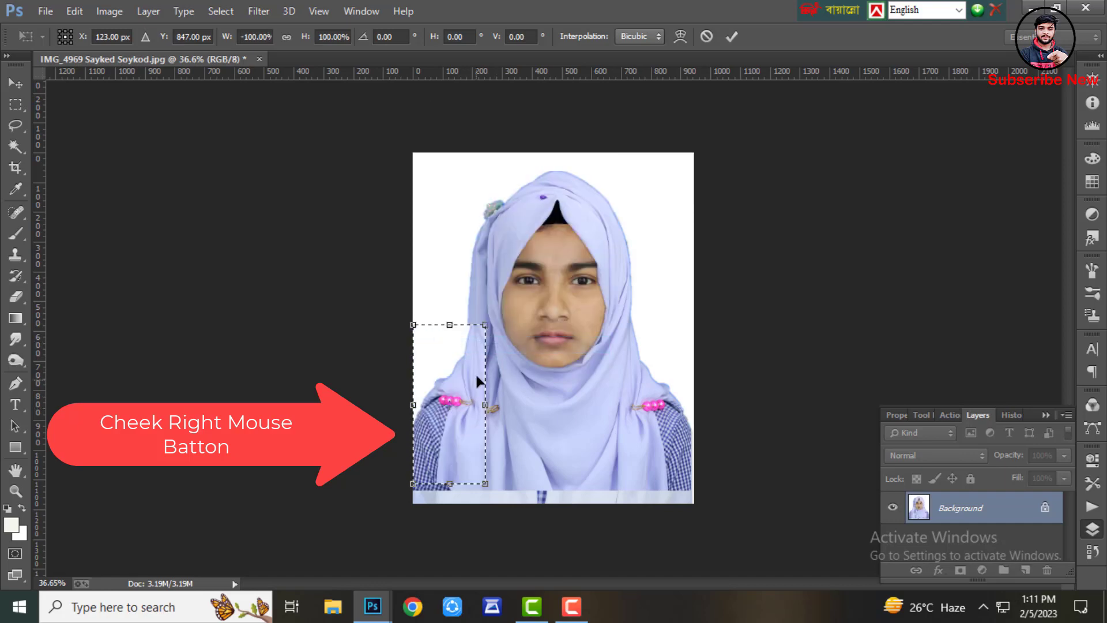
left_click_drag(474, 368, 482, 374)
left_click(732, 37)
Nudge the copied shoulder slightly to align its edges with the hijab
scroll(492, 326, "up", 1)
scroll(494, 329, "up", 5)
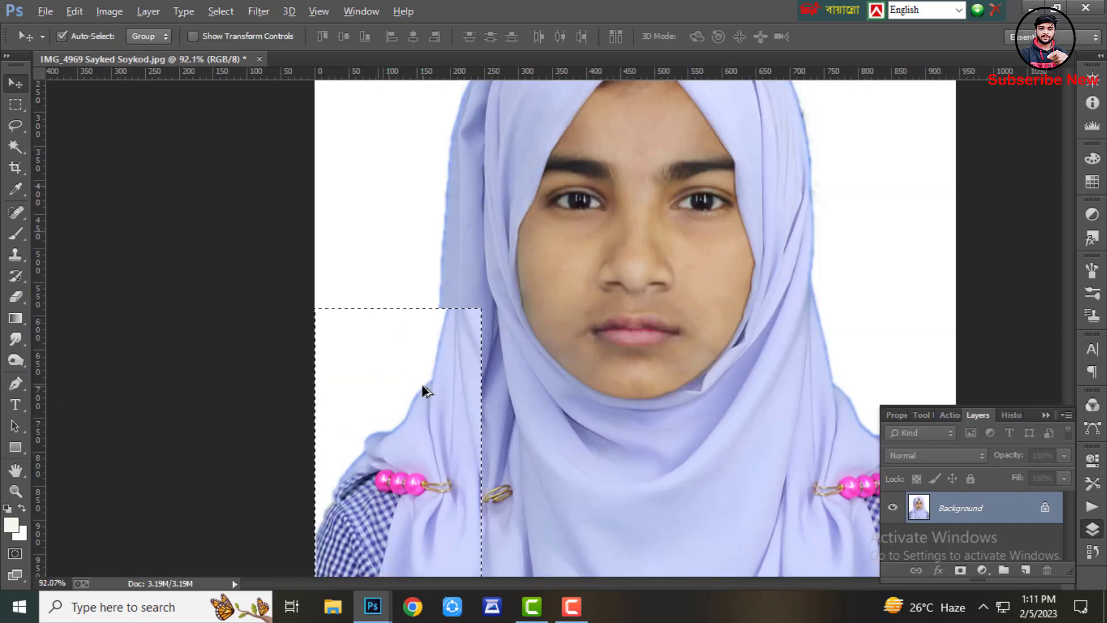
left_click_drag(468, 322, 460, 320)
scroll(460, 313, "down", 2)
mouse_move(402, 466)
left_mouse_down()
mouse_move(416, 470)
mouse_move(411, 461)
left_mouse_up()
scroll(411, 454, "down", 6)
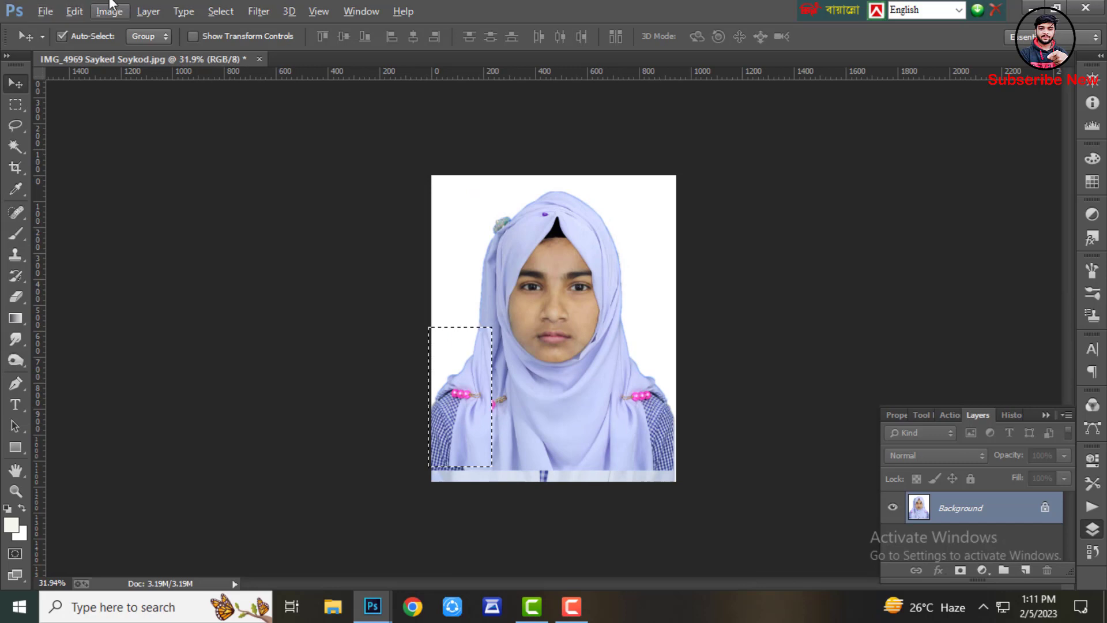
Free-transform the copied shoulder to about 100.56% height, commit, and deselect
left_click(74, 11)
left_click(149, 314)
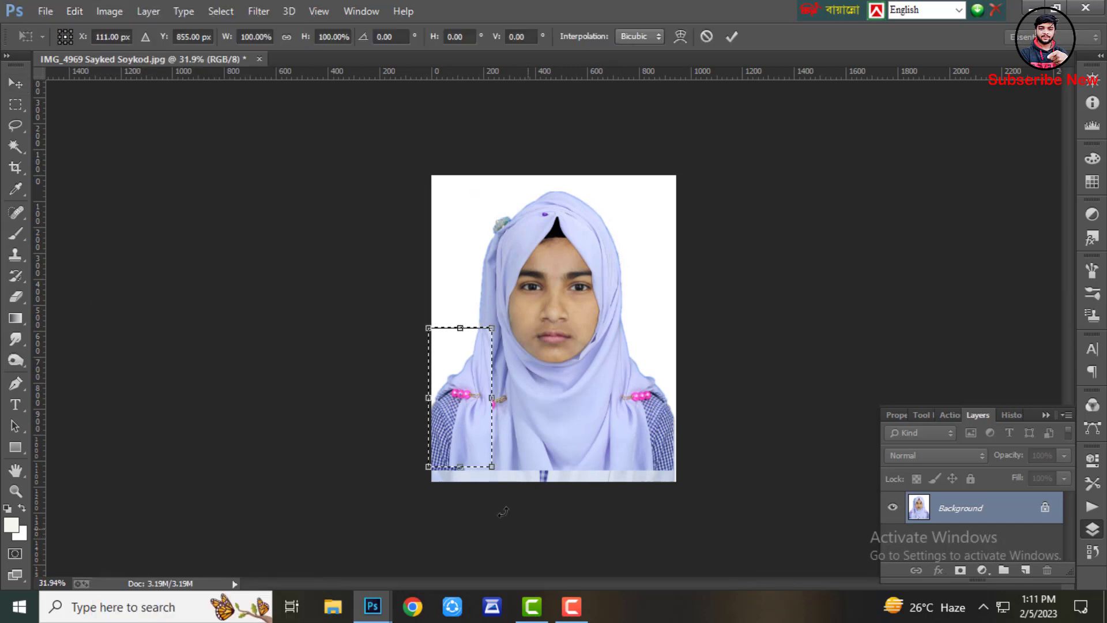
scroll(460, 486, "up", 4)
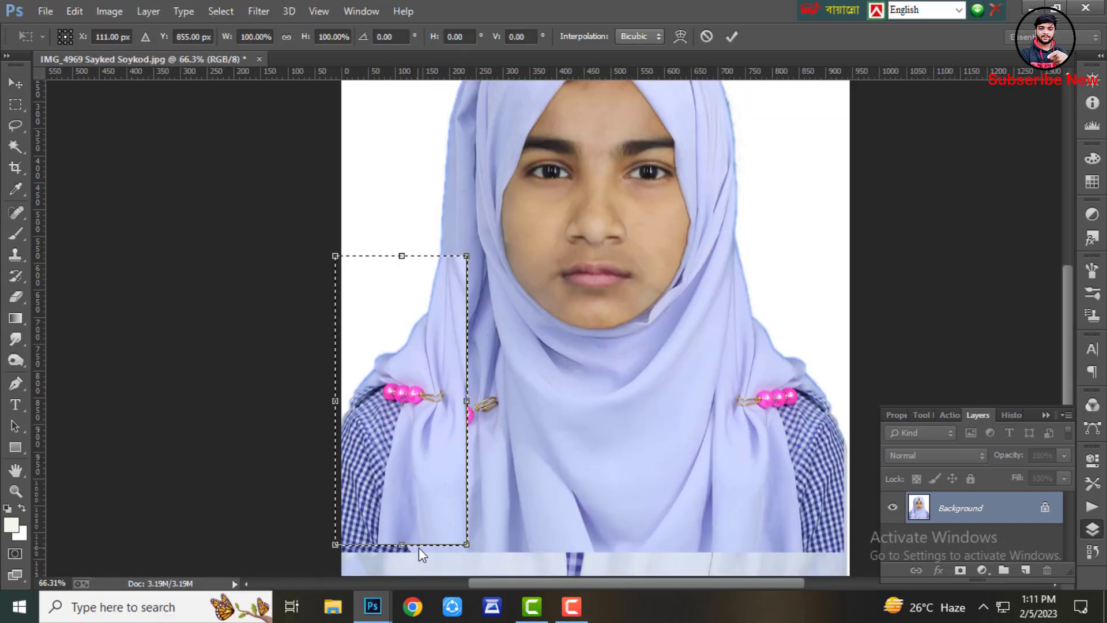
mouse_move(467, 546)
left_mouse_down()
mouse_move(481, 548)
mouse_move(466, 545)
left_mouse_up()
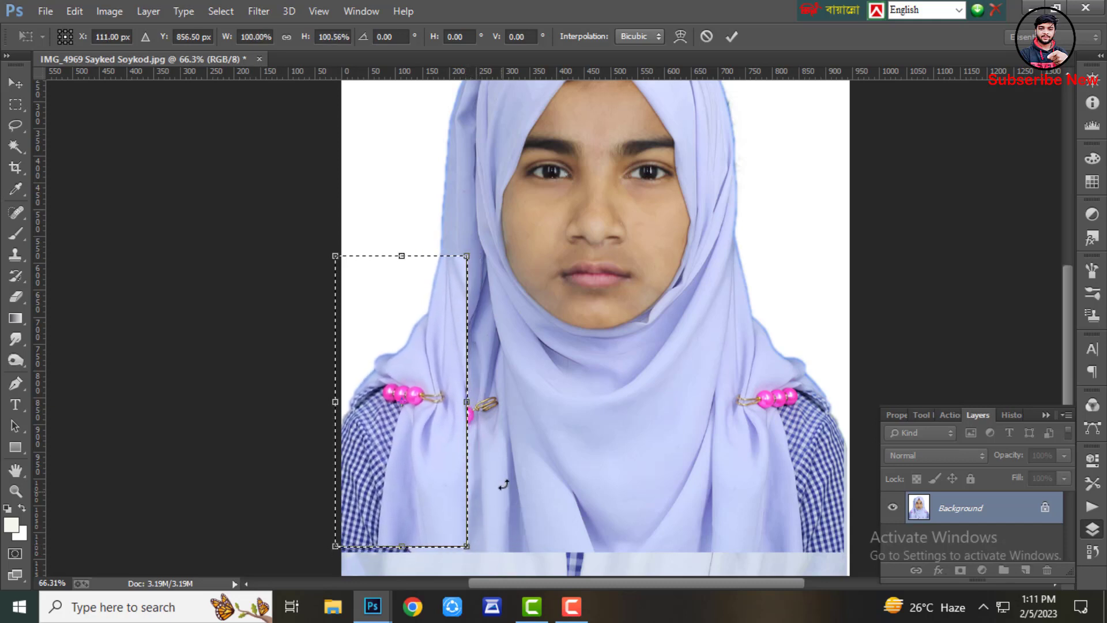
left_click(733, 36)
left_click(221, 11)
left_click(241, 50)
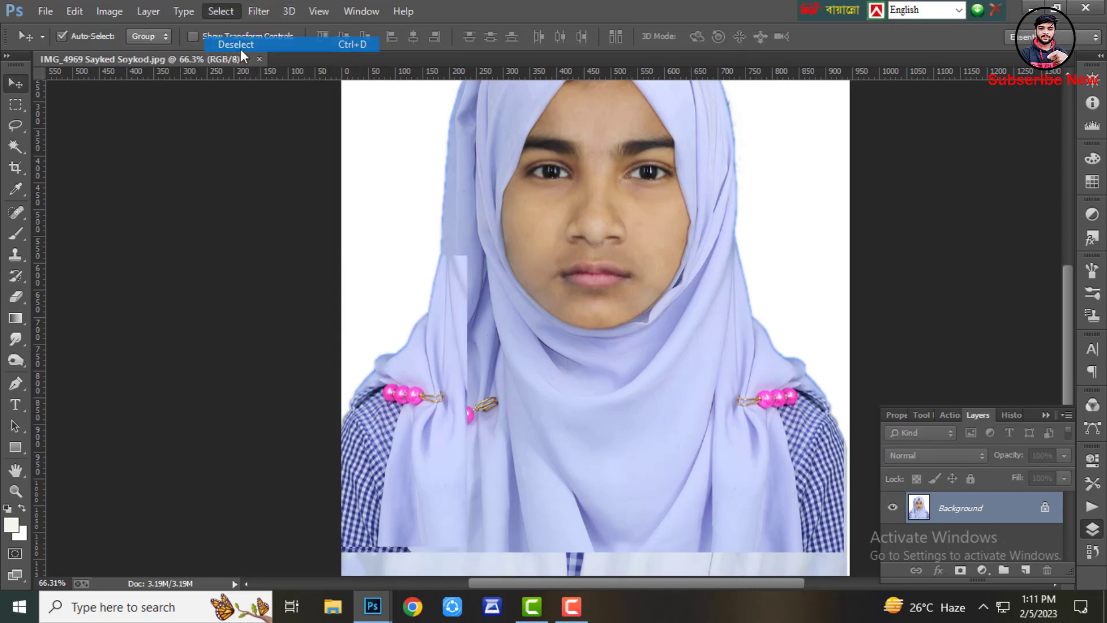
Heal the vertical seam on the left side of the hijab with the Spot Healing Brush
scroll(407, 350, "down", 9)
scroll(518, 363, "up", 6)
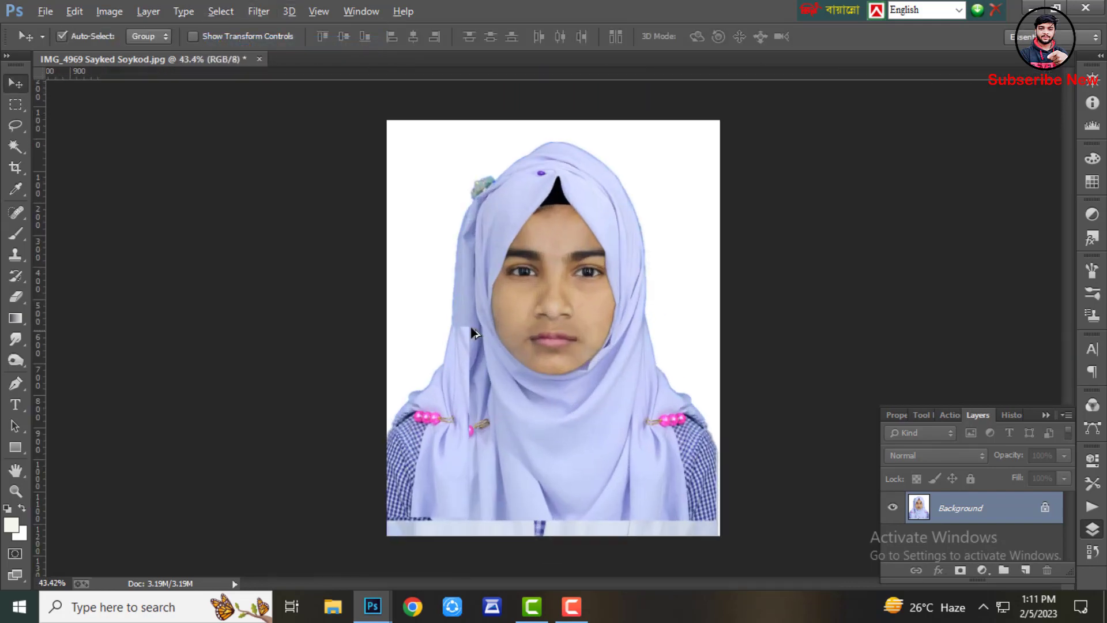
scroll(473, 334, "up", 4)
left_click(16, 212)
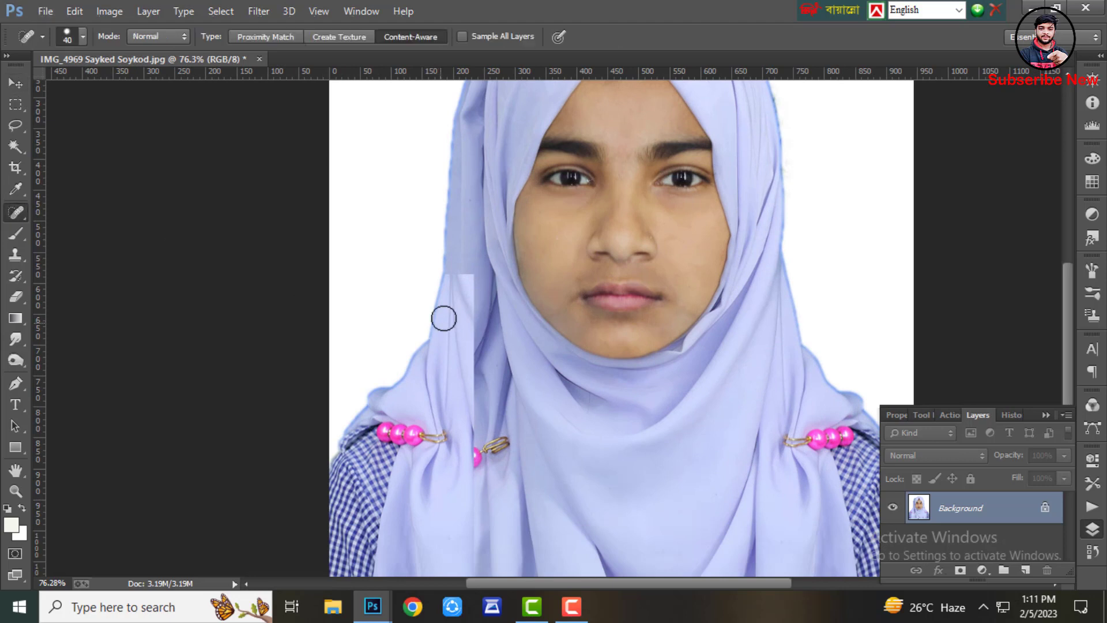
left_click_drag(471, 276, 482, 454)
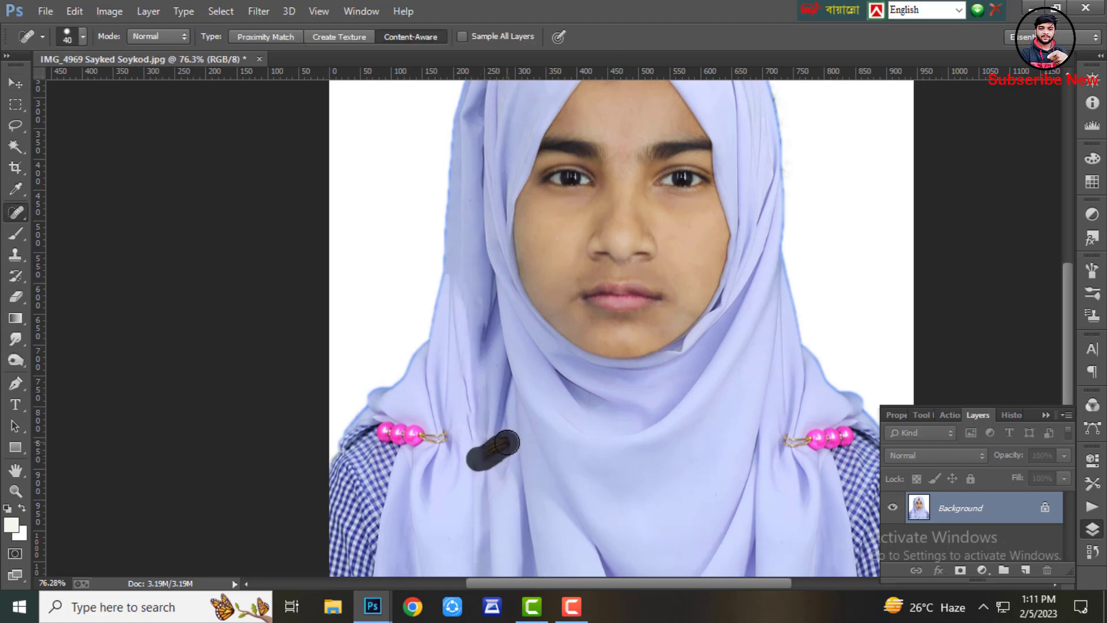
Heal the remaining seam line along the hijab's left outer edge with another brush stroke
scroll(444, 441, "down", 2)
scroll(457, 346, "up", 4)
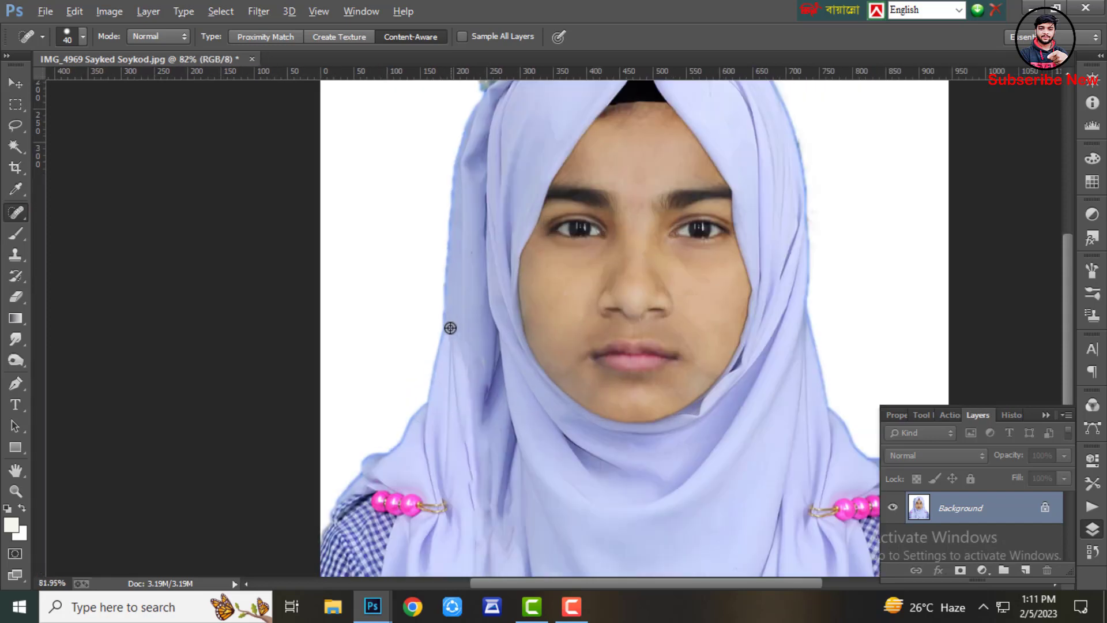
left_click_drag(451, 331, 469, 385)
Select the strip along the photo's bottom edge and fill it with content-aware fill
scroll(461, 415, "down", 4)
scroll(486, 383, "up", 2)
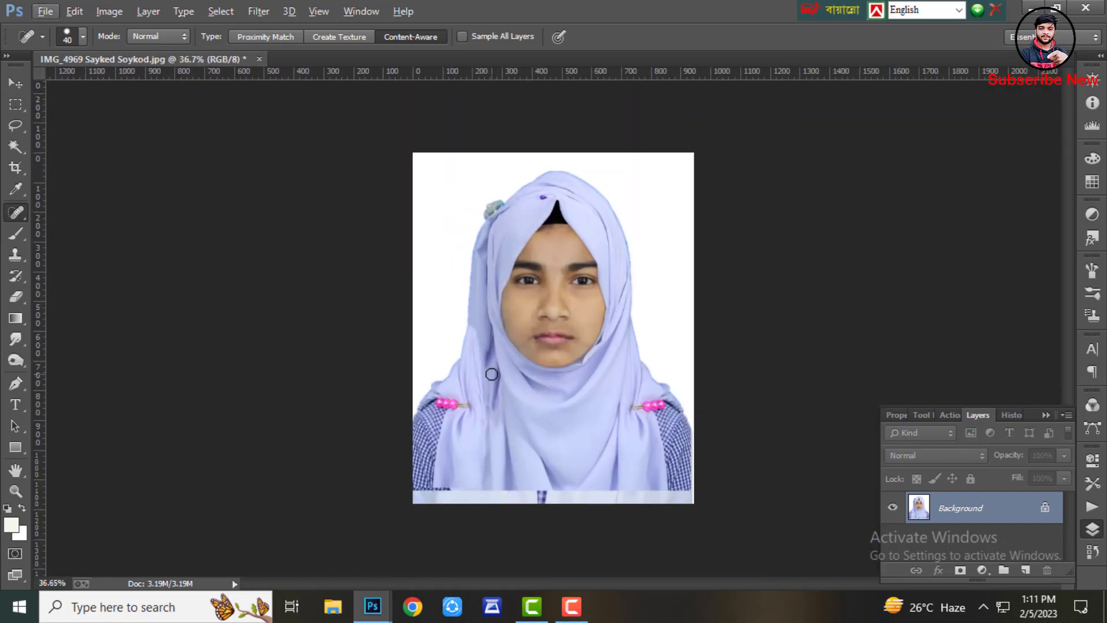
scroll(492, 361, "down", 1)
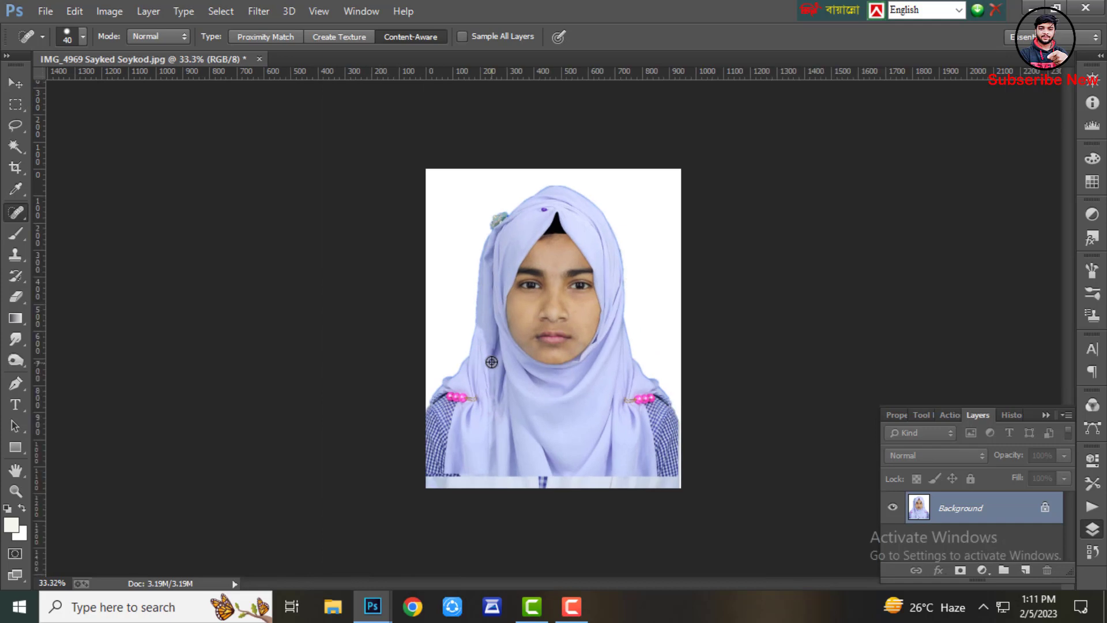
left_click(13, 106)
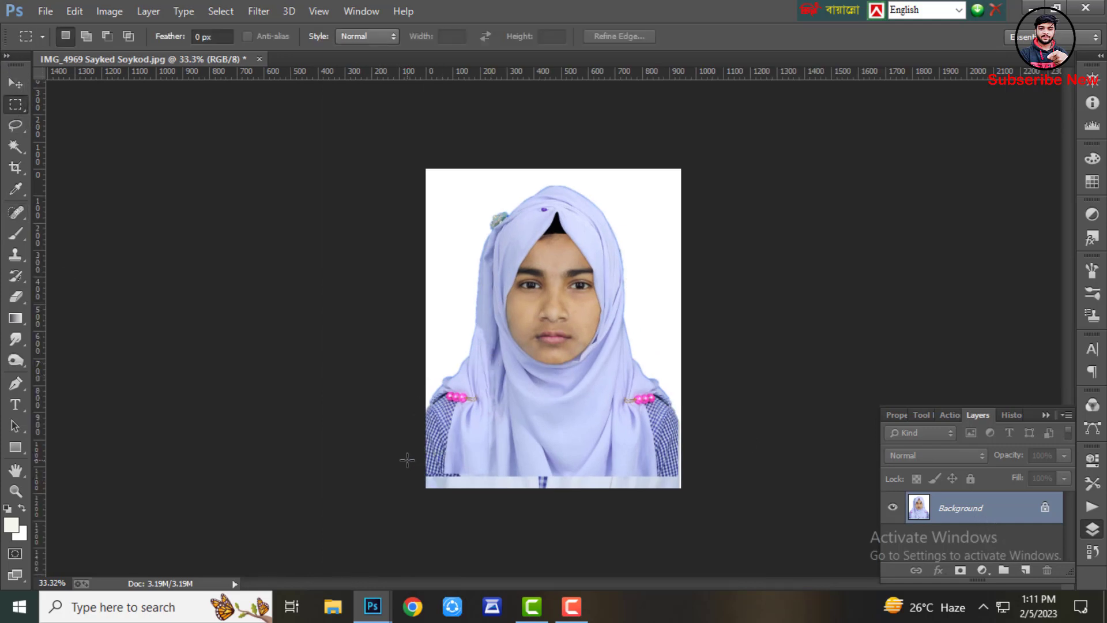
left_click_drag(407, 460, 685, 493)
key("shift+F5")
key("Return")
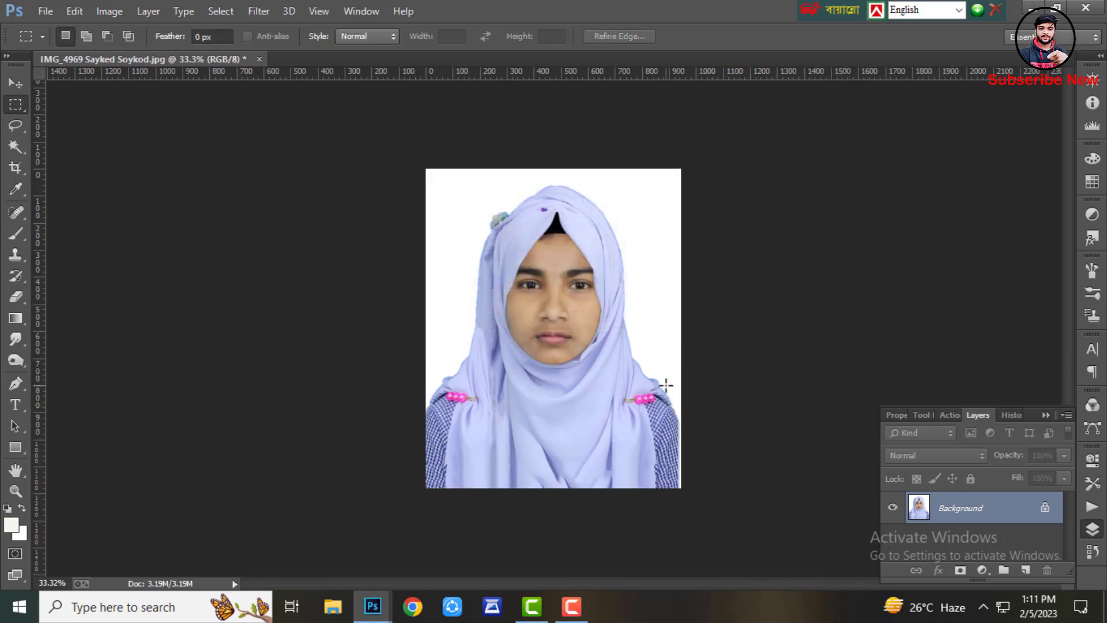
Select the strip along the right shoulder's edge and fill it with content-aware fill
left_click_drag(666, 385, 711, 511)
key("shift+F5")
key("Return")
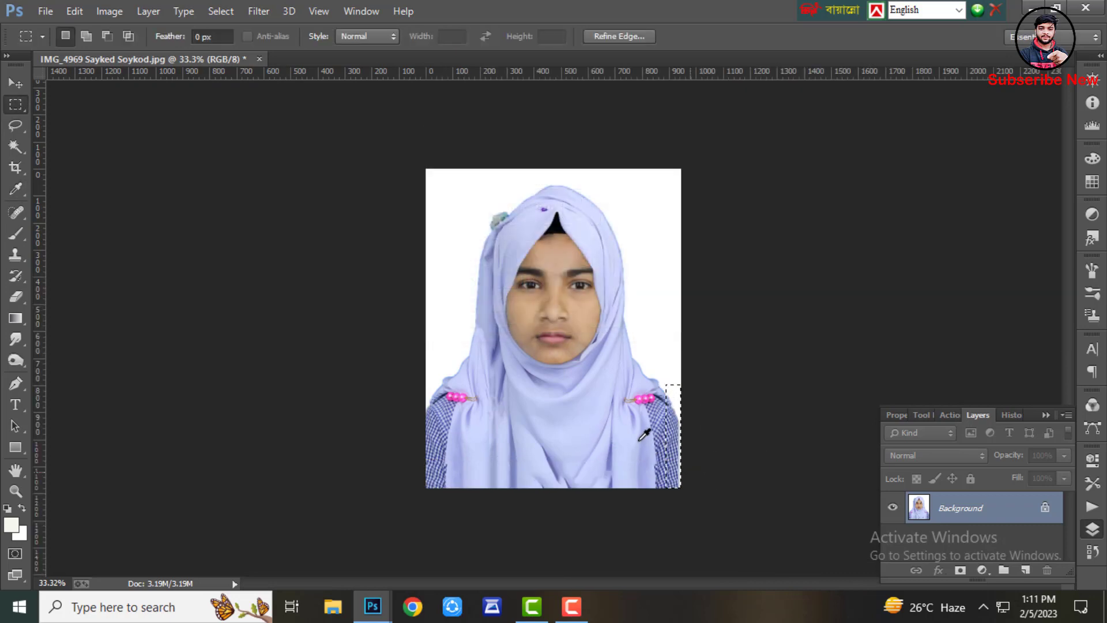
Select the face with the Magic Wand and feather the selection by 20 pixels
scroll(660, 409, "down", 1)
scroll(588, 369, "up", 2)
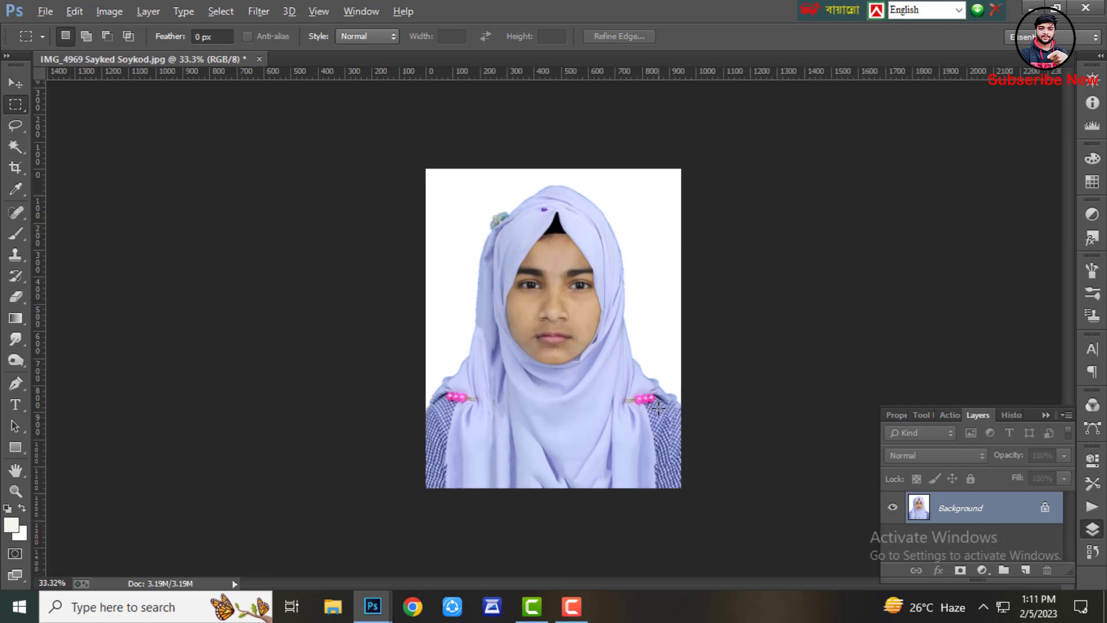
scroll(394, 364, "down", 5)
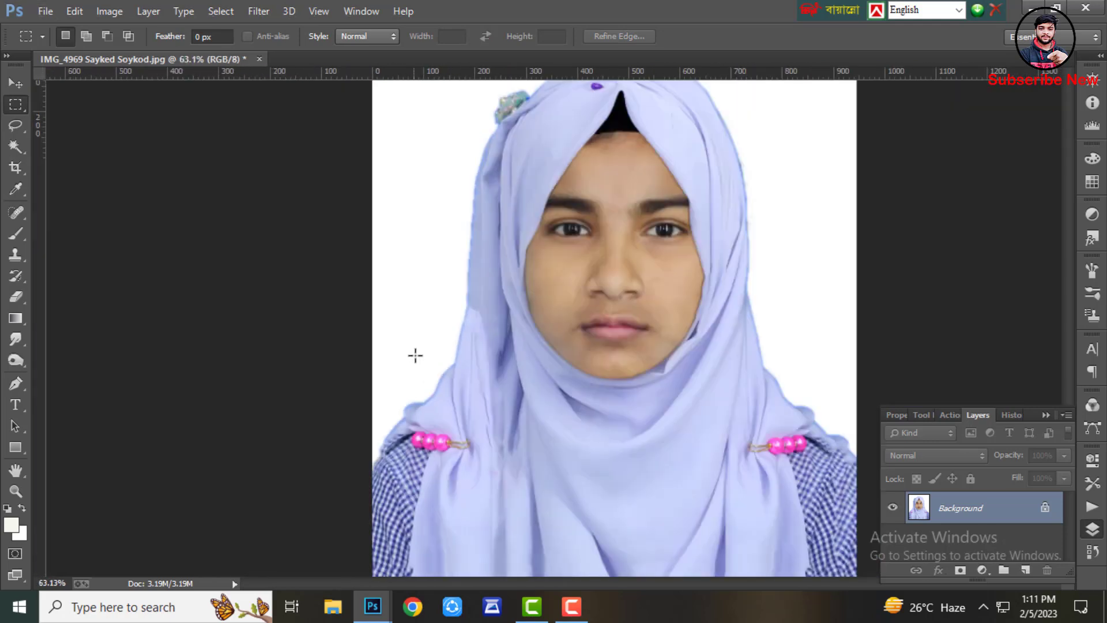
scroll(441, 357, "up", 1)
scroll(441, 357, "down", 1)
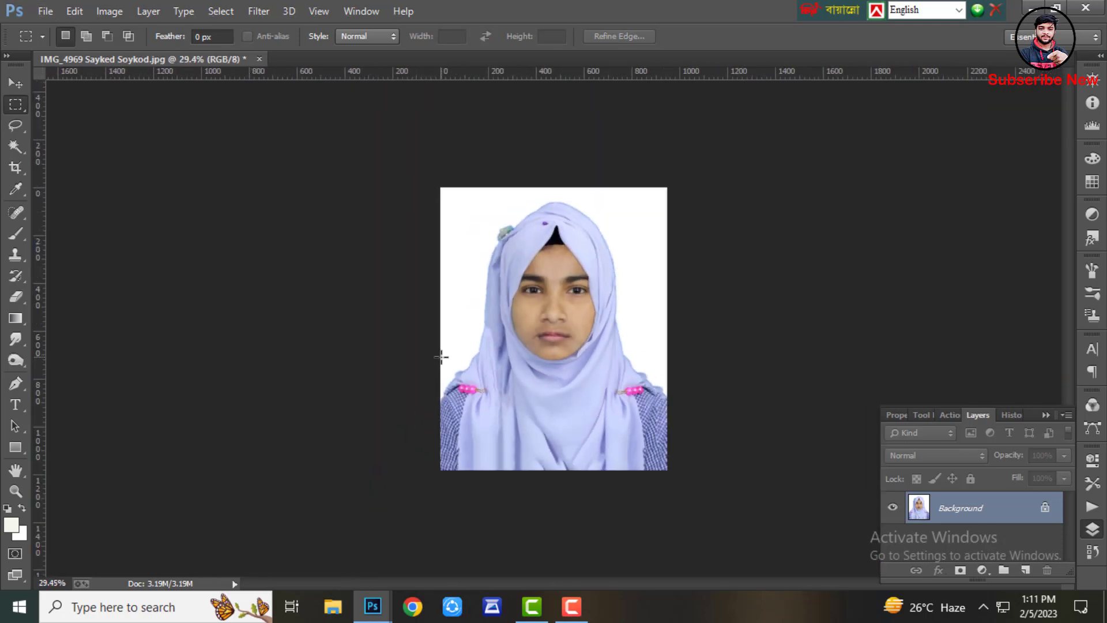
scroll(441, 357, "up", 1)
scroll(441, 357, "down", 1)
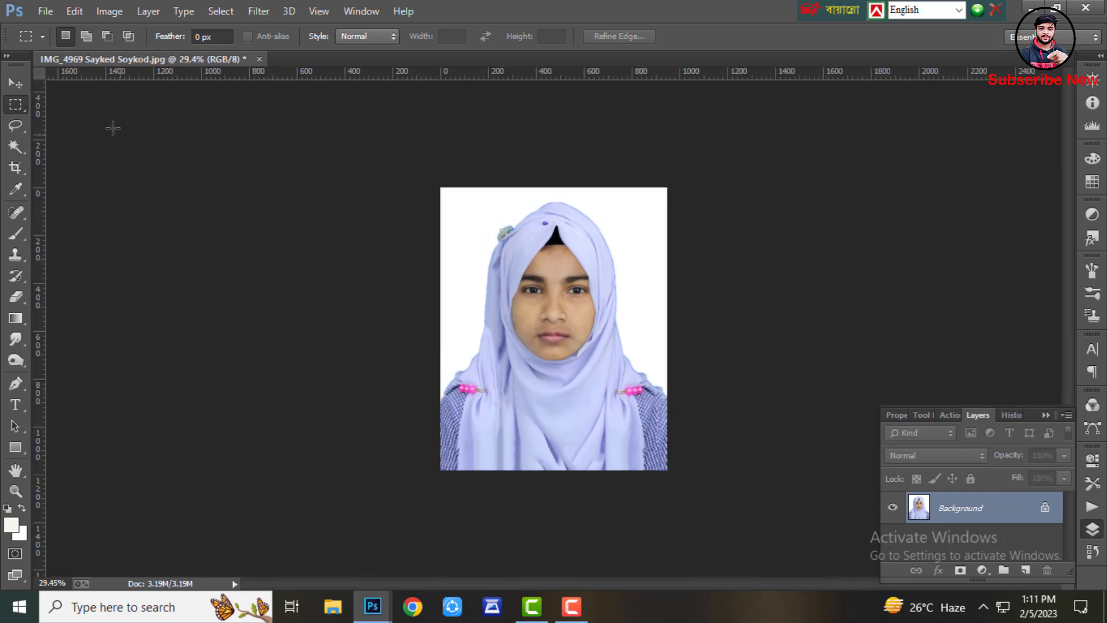
left_click(17, 147)
left_click(524, 301)
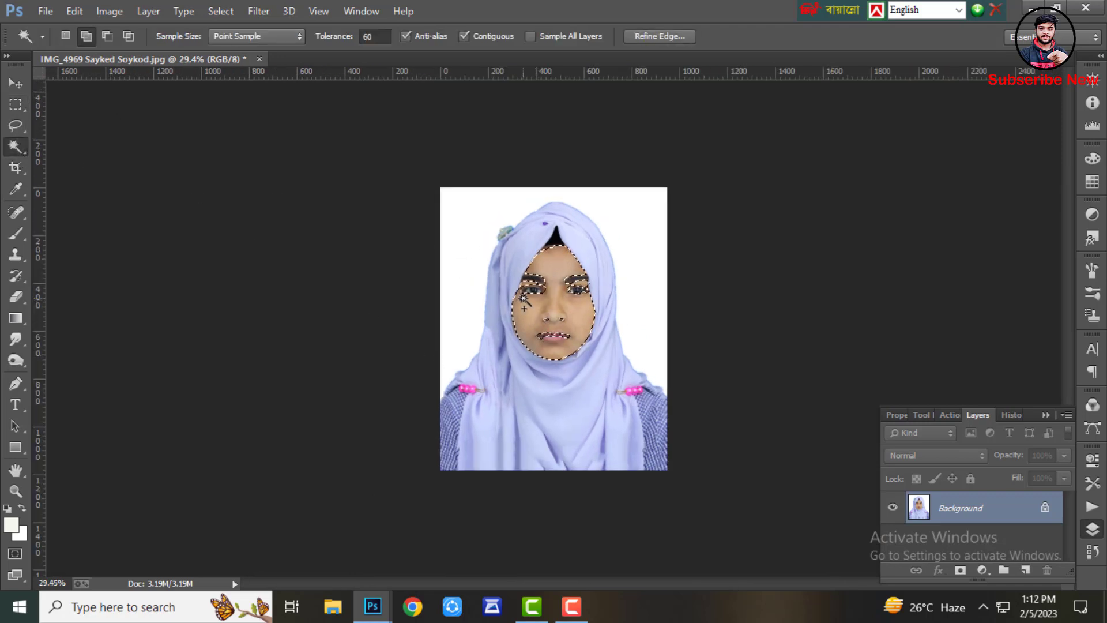
key("shift+F6")
type("20")
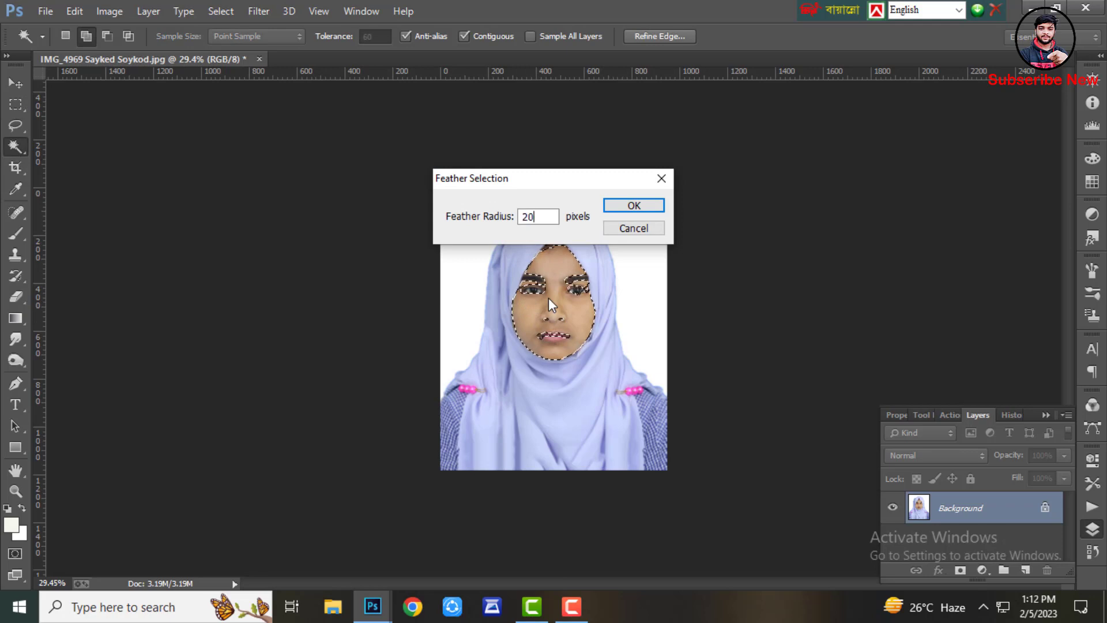
key("Return")
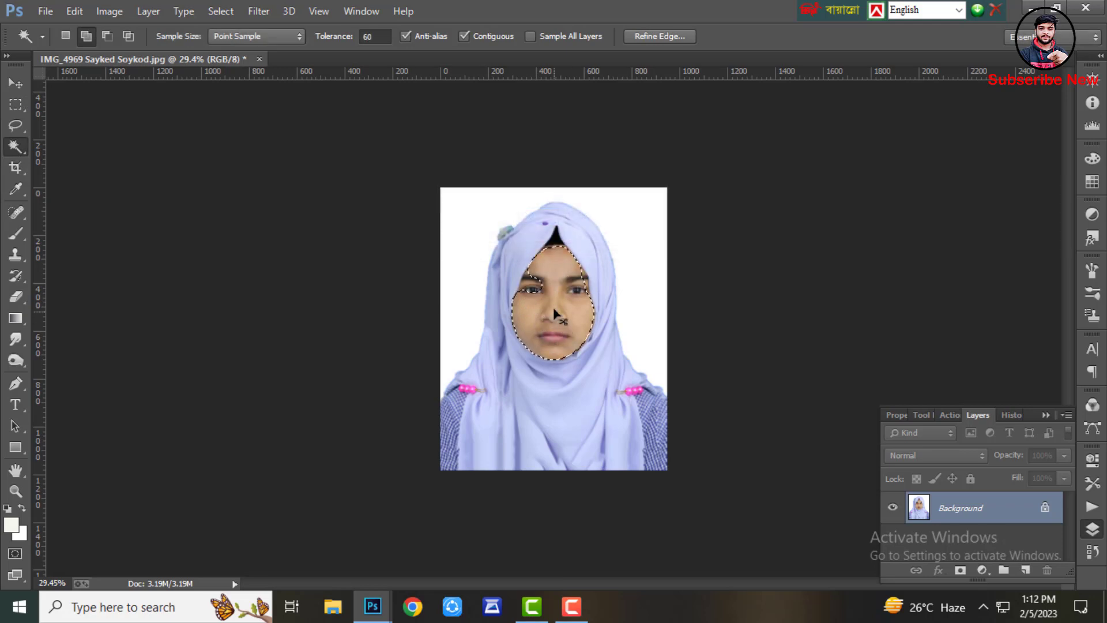
Brighten the selected face slightly with a Curves adjustment
key("ctrl+m")
left_click_drag(856, 281, 841, 275)
key("Return")
key("w")
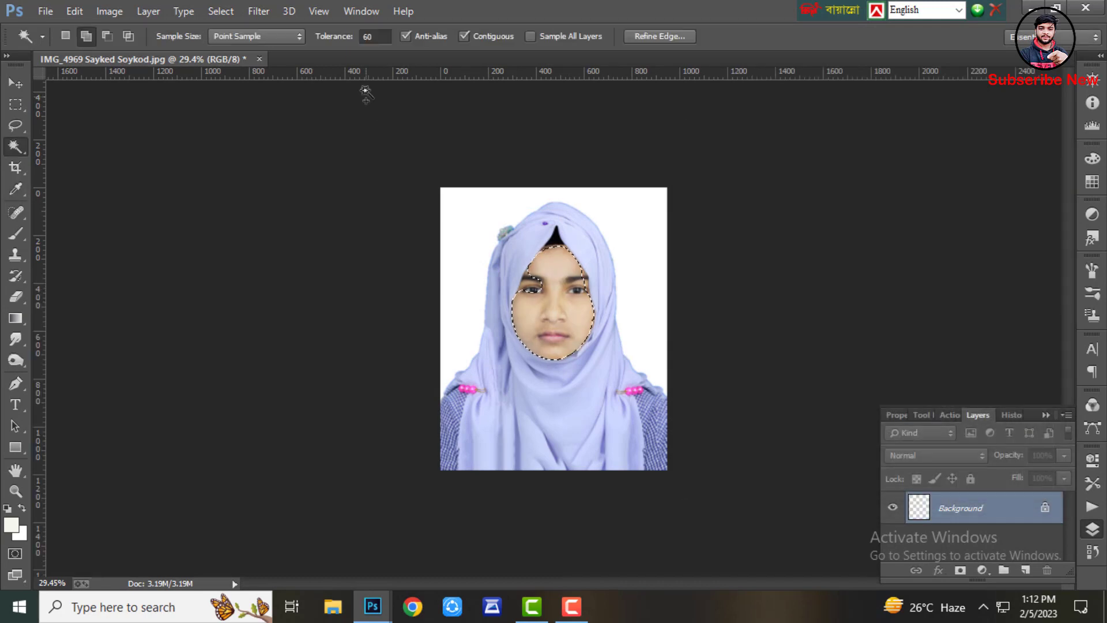
Apply the Imagenomic Noiseware Professional filter to smooth the selected face, then deselect
left_click(266, 11)
mouse_move(392, 416)
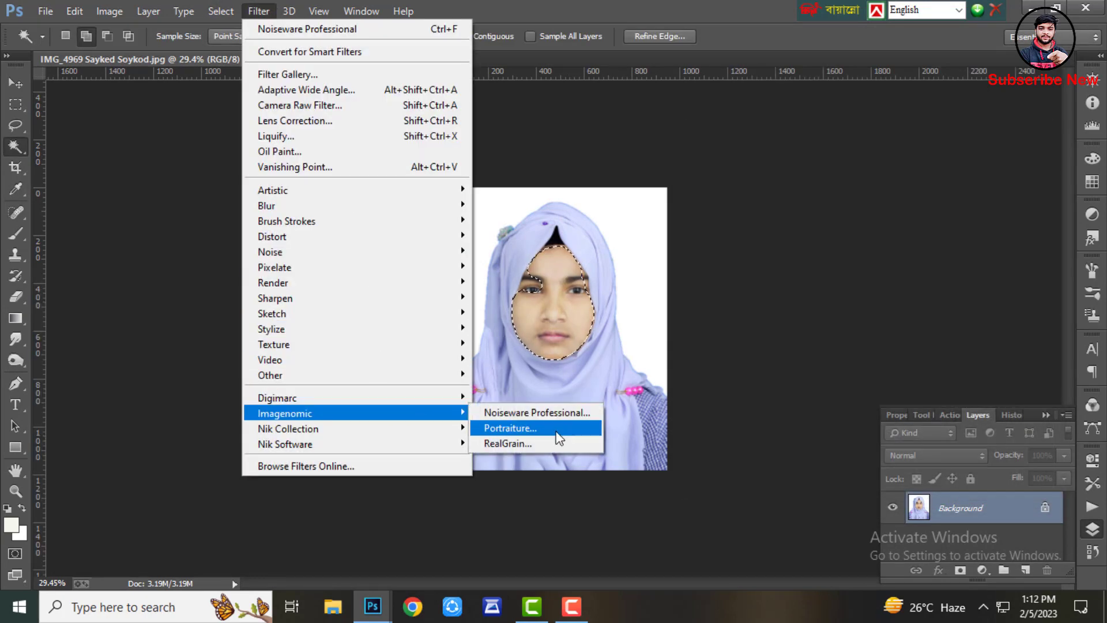
left_click(562, 415)
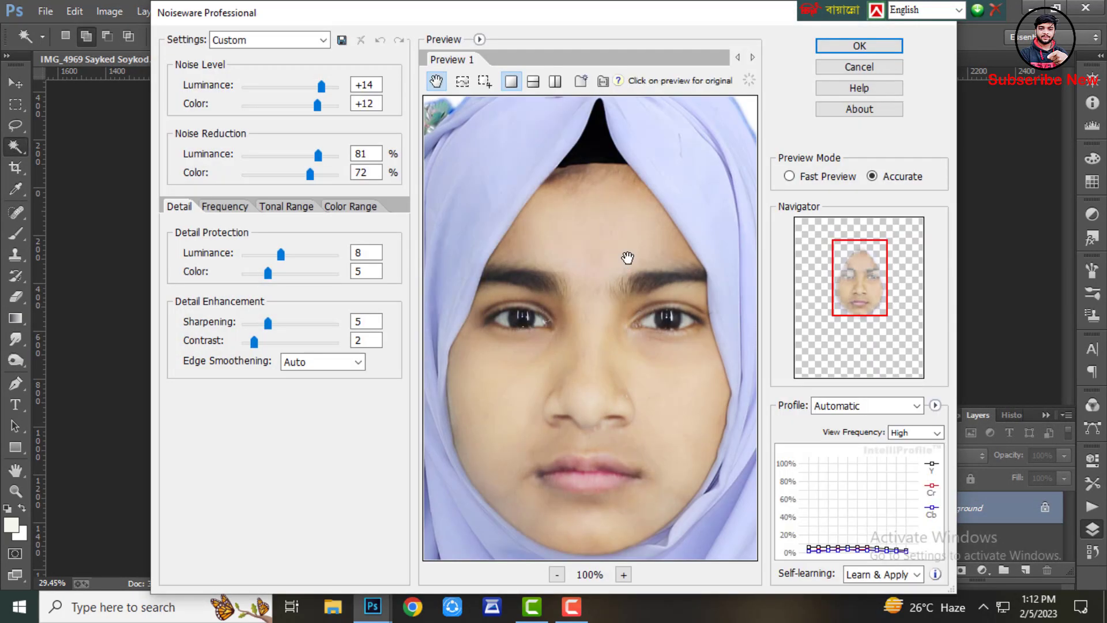
key("Return")
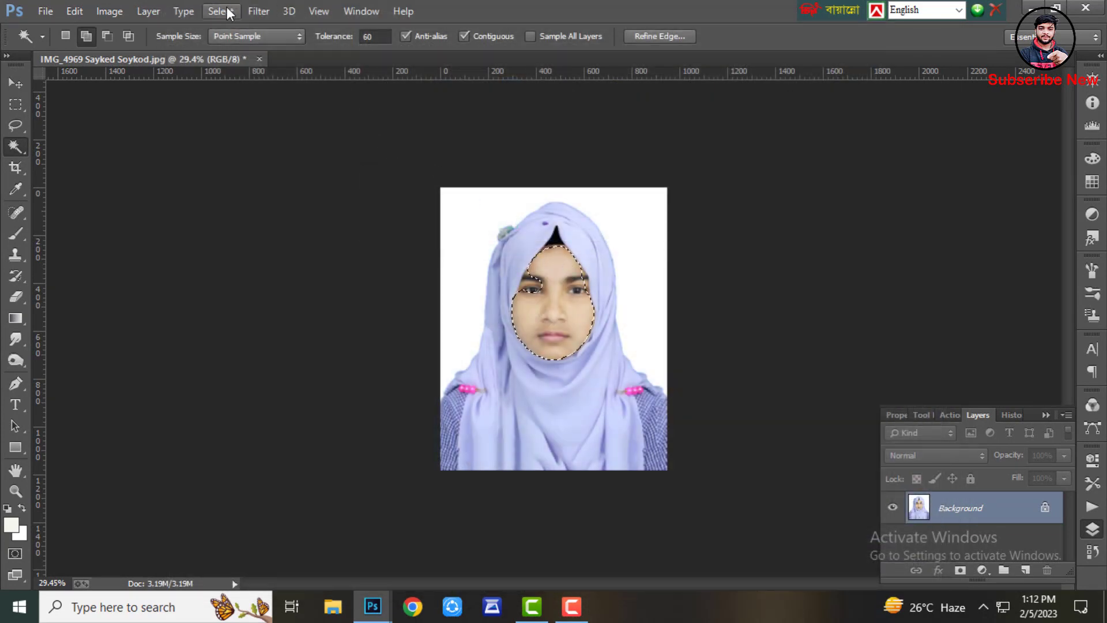
left_click(219, 11)
left_click(236, 45)
Zoom in and out to inspect the retouched face and hijab
scroll(576, 276, "up", 5)
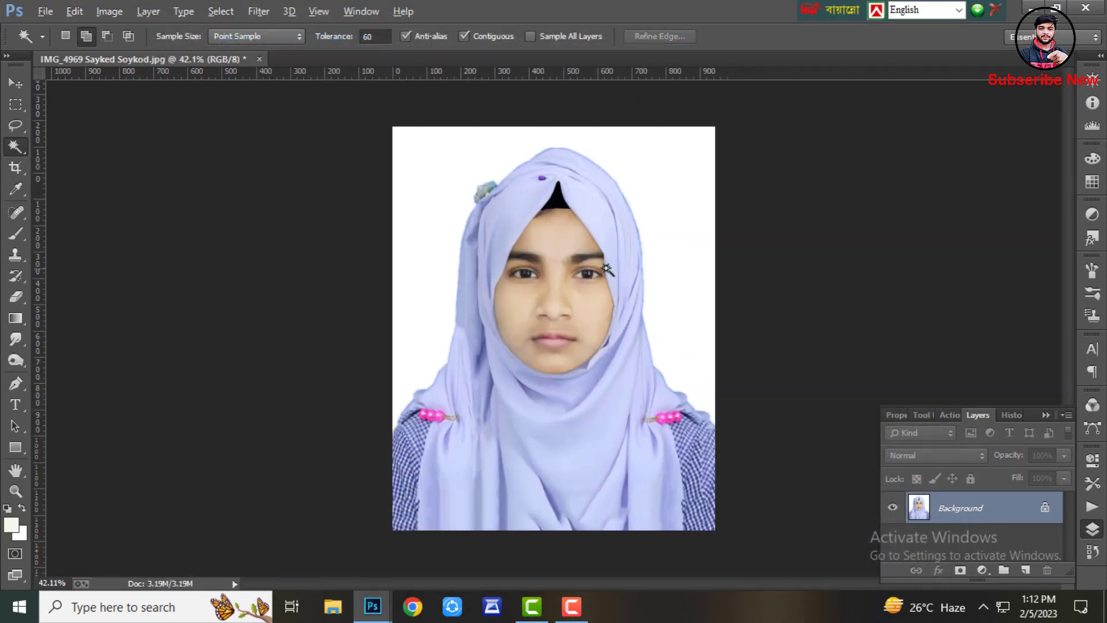
scroll(557, 252, "up", 3)
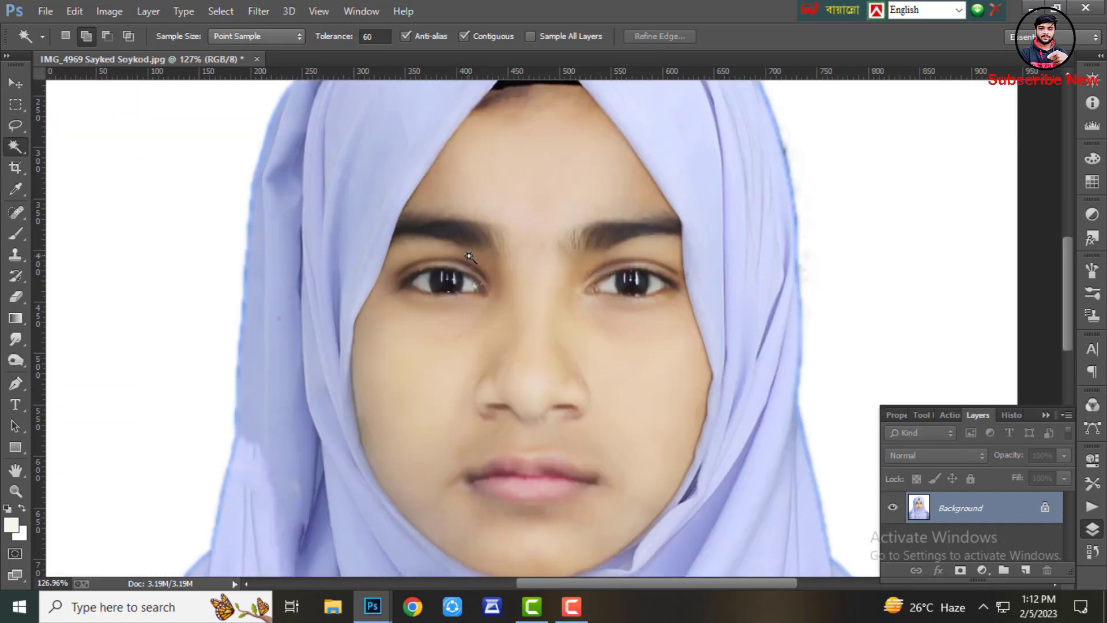
scroll(470, 258, "down", 5)
scroll(469, 257, "down", 3)
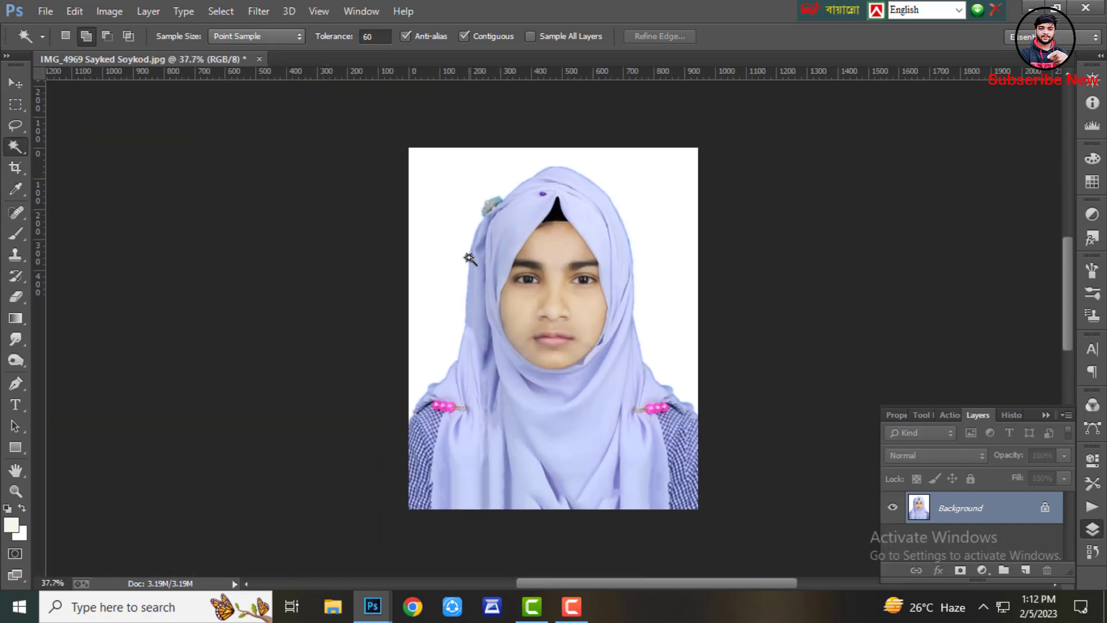
scroll(497, 275, "down", 1)
scroll(513, 270, "up", 3)
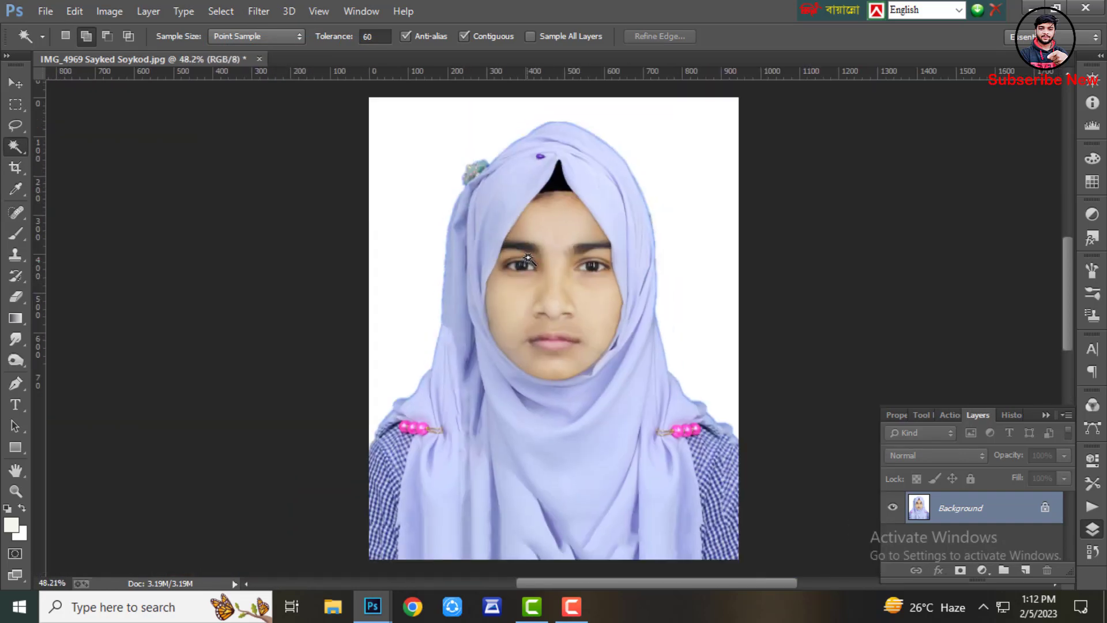
scroll(526, 265, "down", 2)
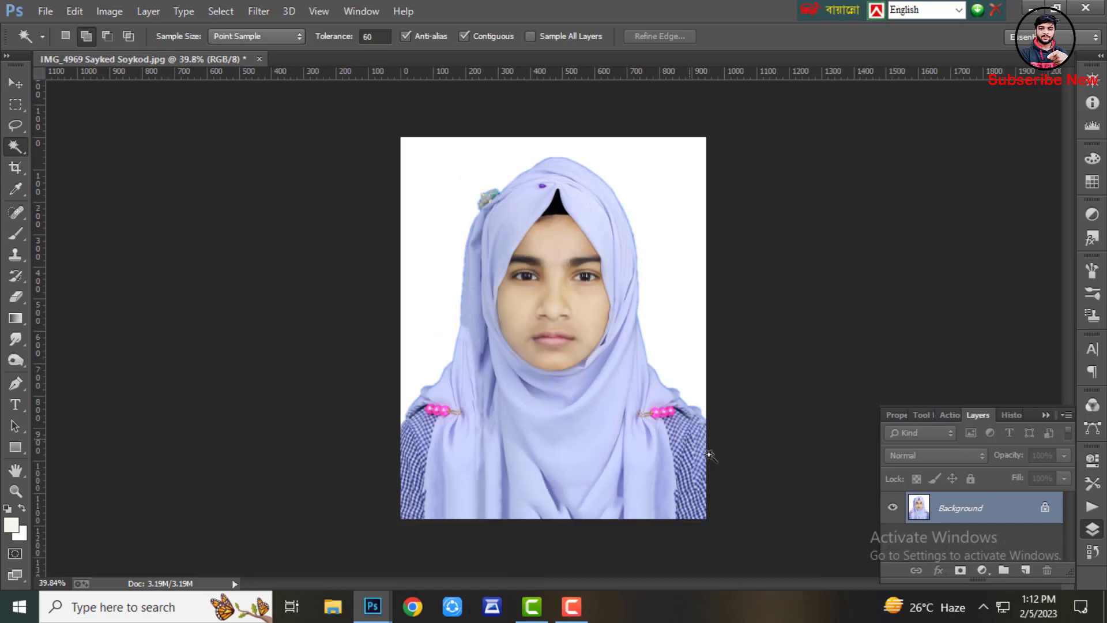
Compare the original photo snapshot with the latest state in the History panel
left_click(1091, 550)
scroll(957, 454, "up", 5)
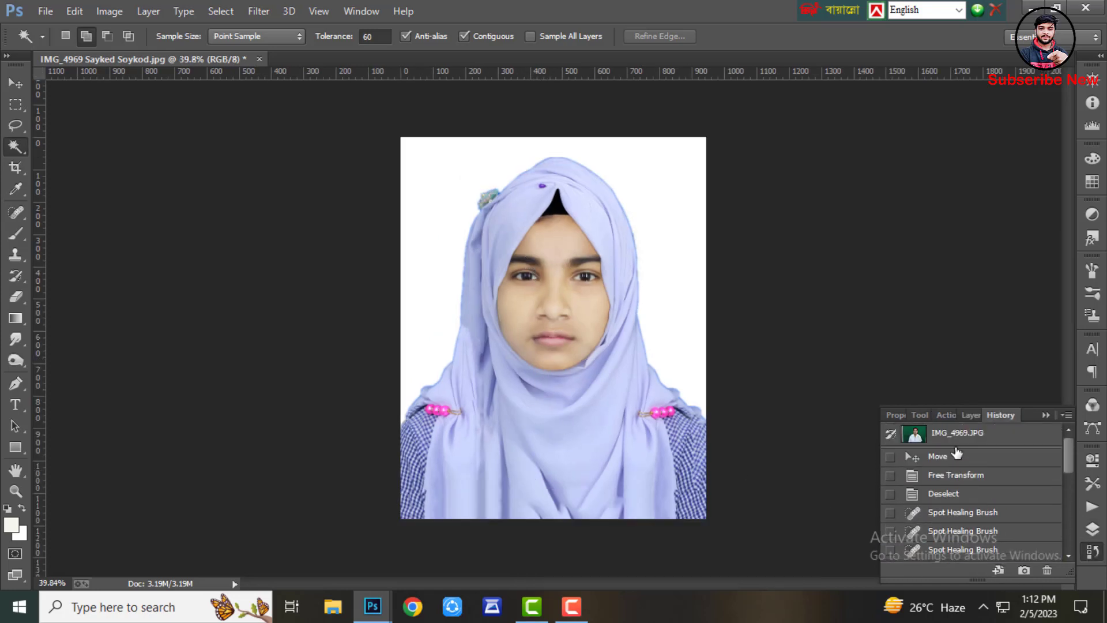
left_click(963, 434)
scroll(554, 329, "down", 4)
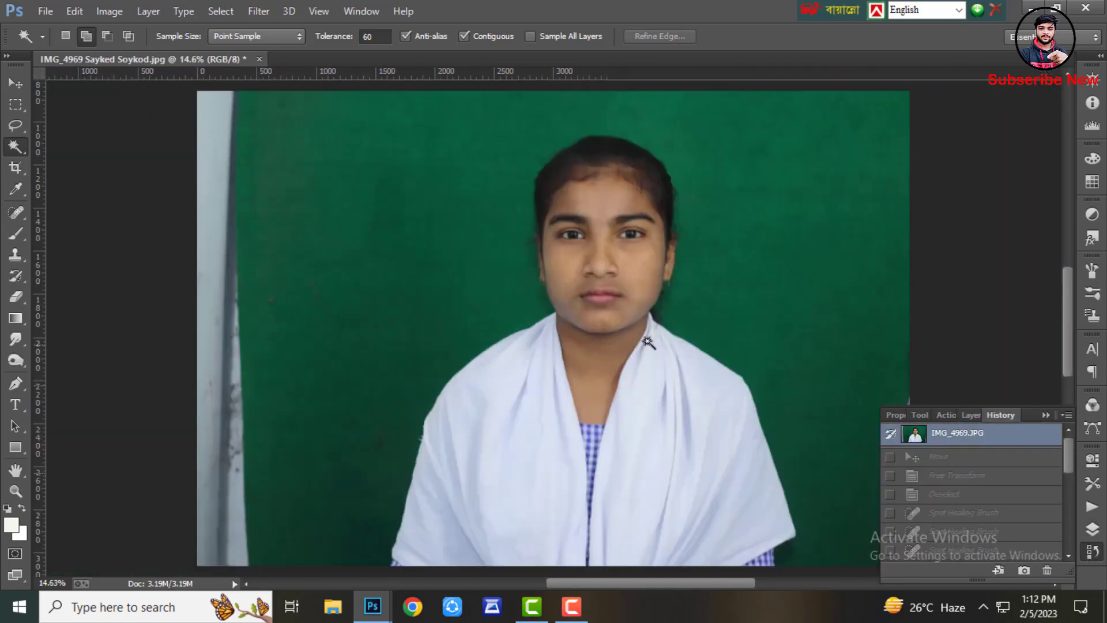
scroll(935, 528, "down", 3)
scroll(938, 539, "down", 3)
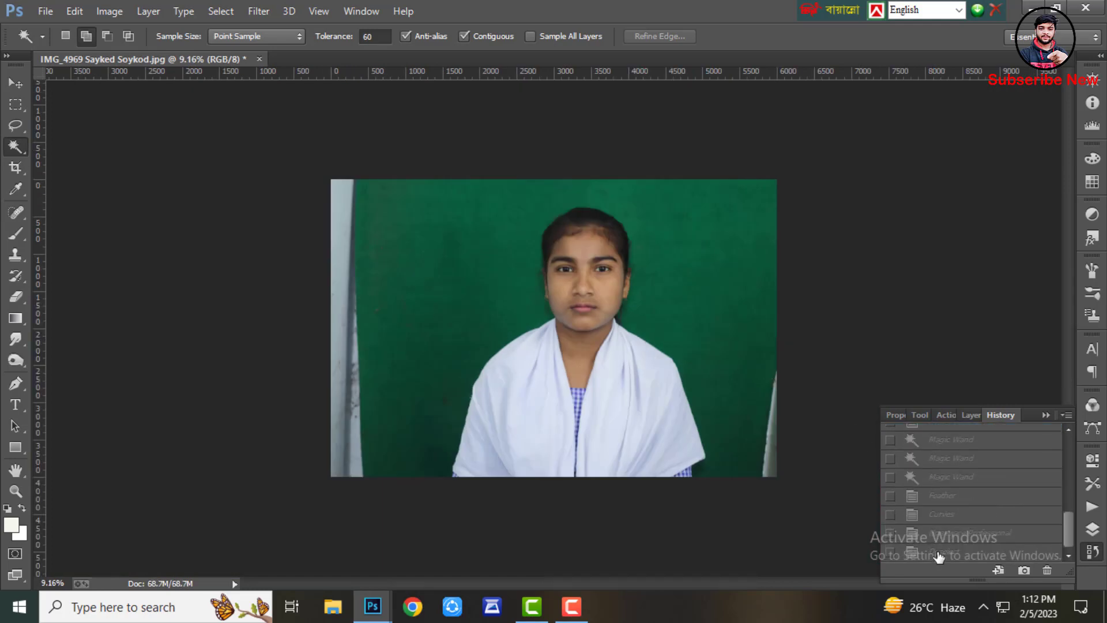
left_click(939, 555)
Nudge the top layer copy down by 10 pixels
scroll(590, 299, "up", 8)
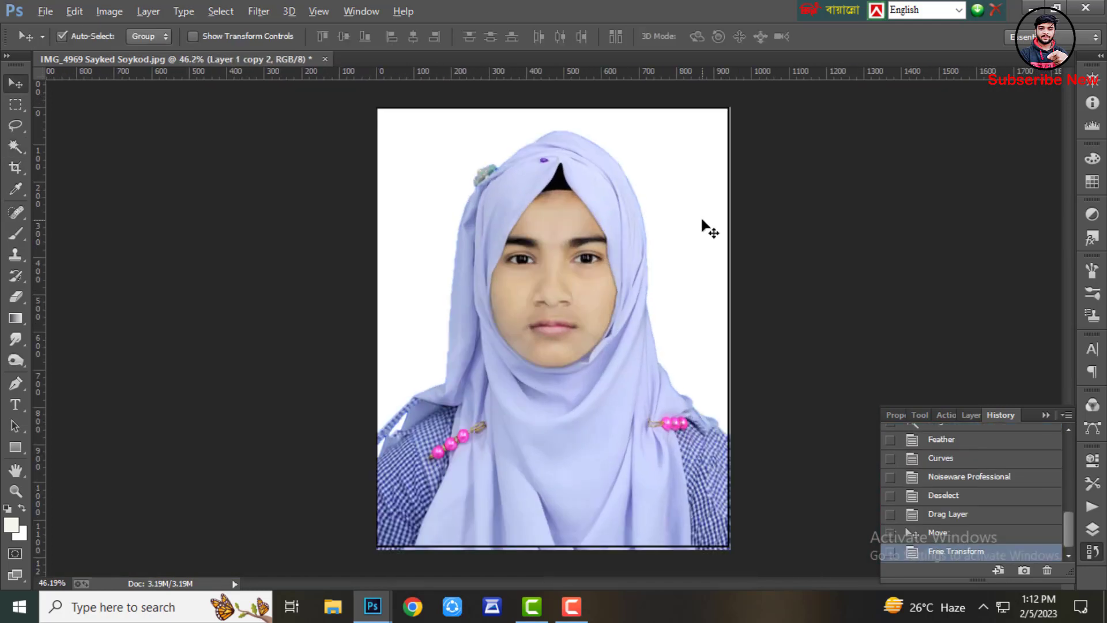
scroll(709, 230, "down", 2)
scroll(677, 250, "up", 1)
key("shift+Down")
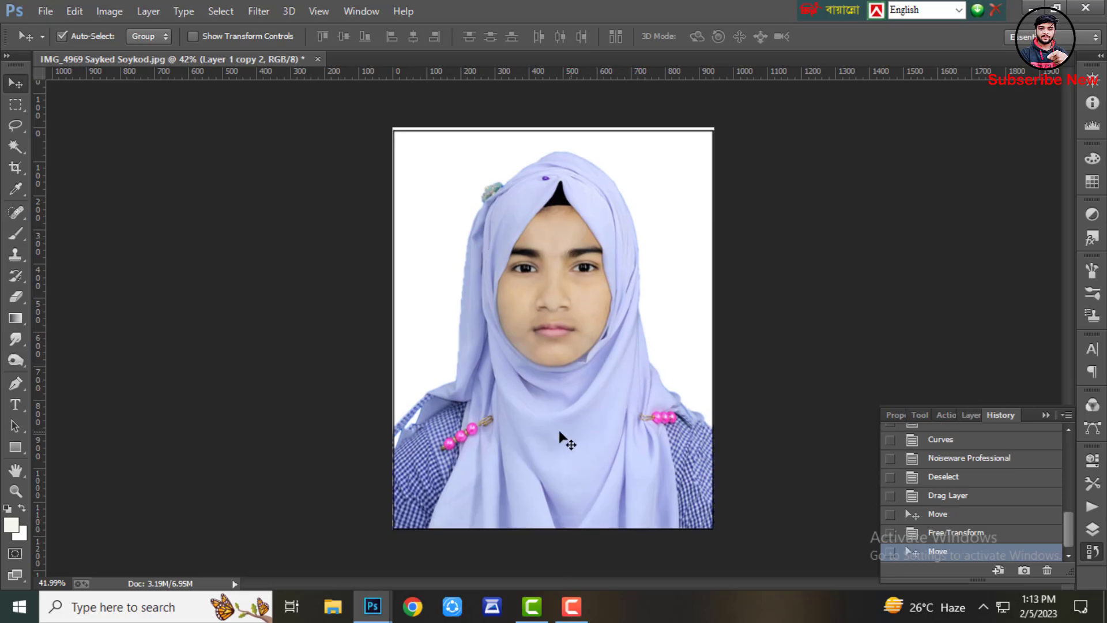
left_click(568, 610)
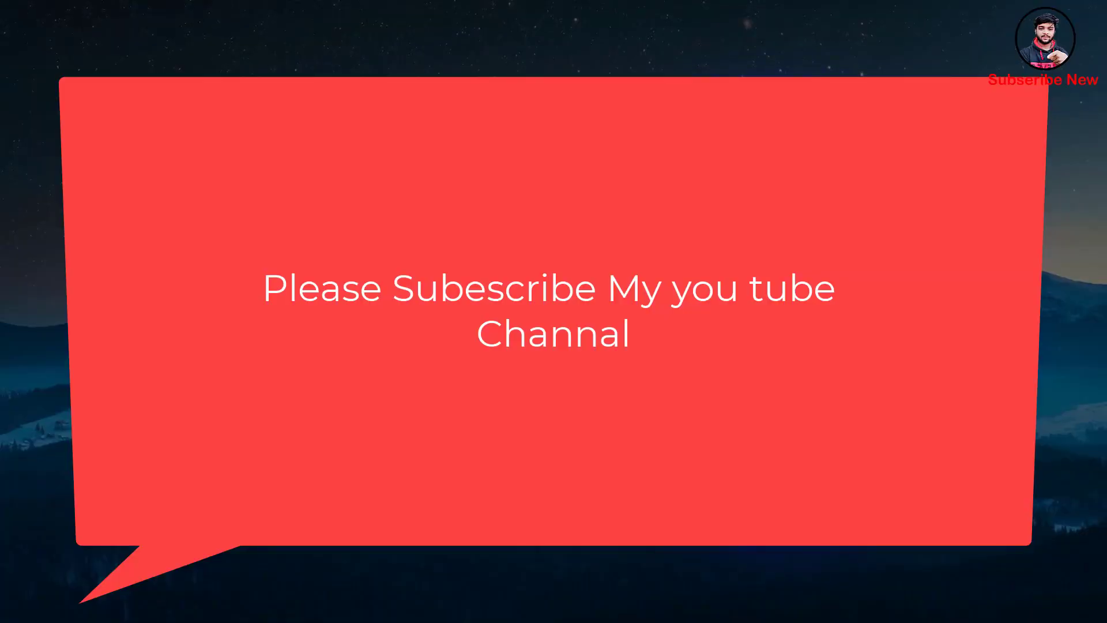